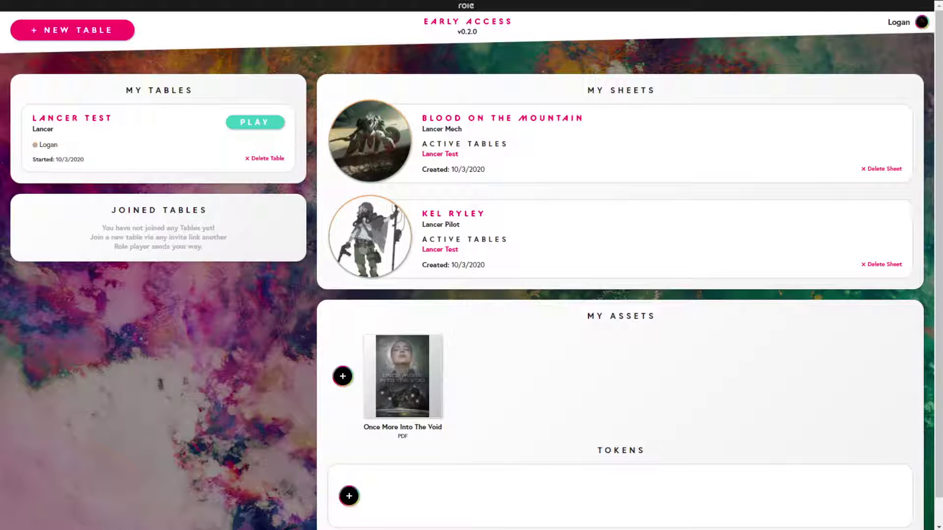
# - Create a new table named "Play Together!" with no password and no starting game template
pyautogui.scroll(-1, 471, 265)
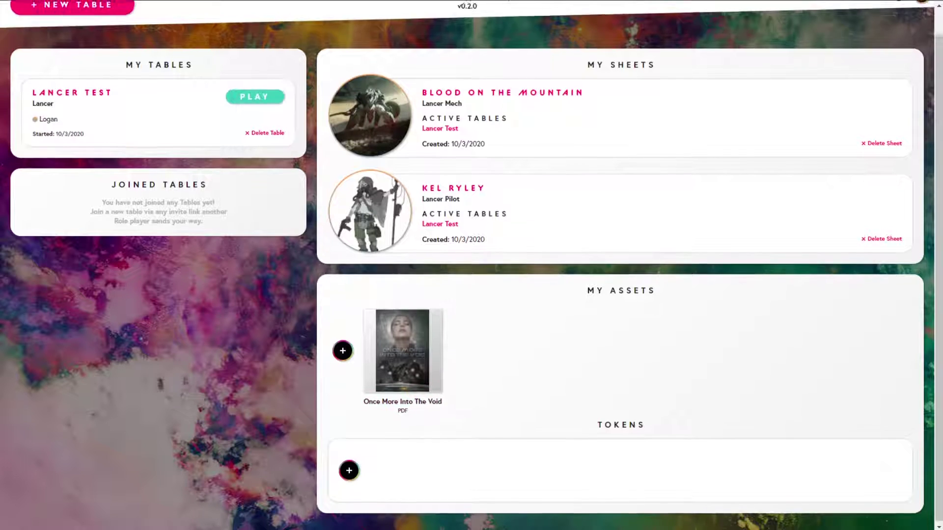
pyautogui.scroll(1, 879, 452)
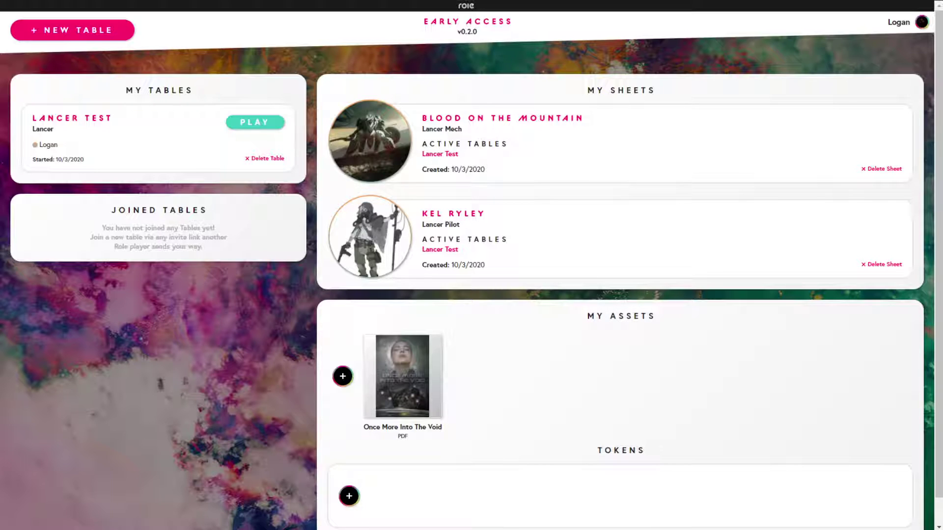
pyautogui.click(54, 31)
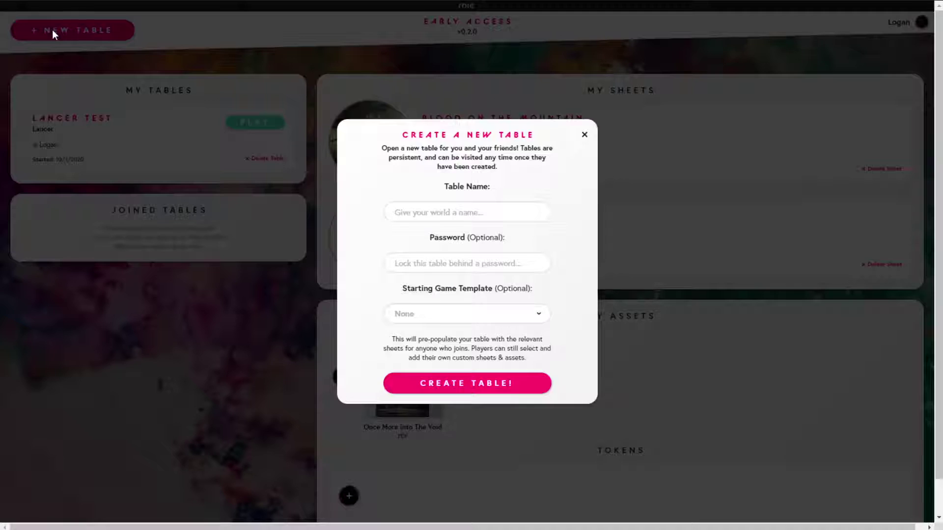
pyautogui.click(424, 211)
pyautogui.write('Play Together!')
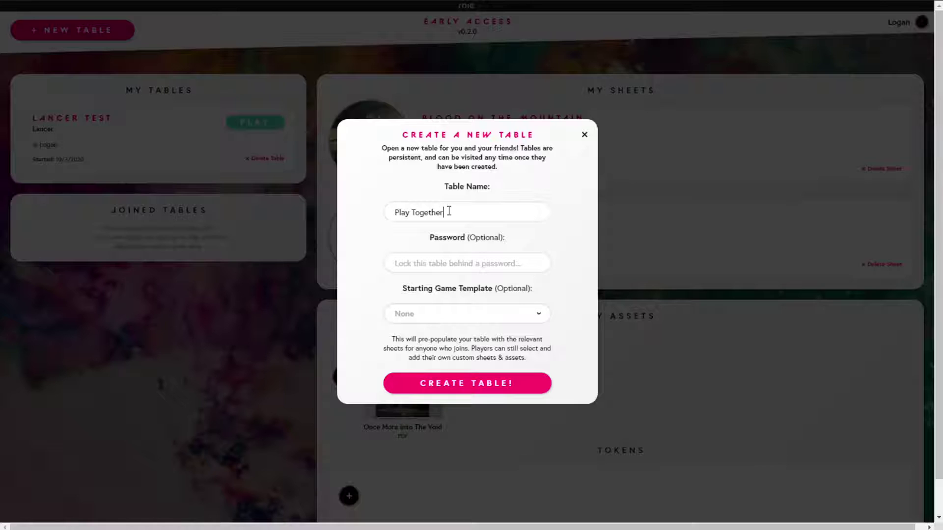
pyautogui.click(461, 260)
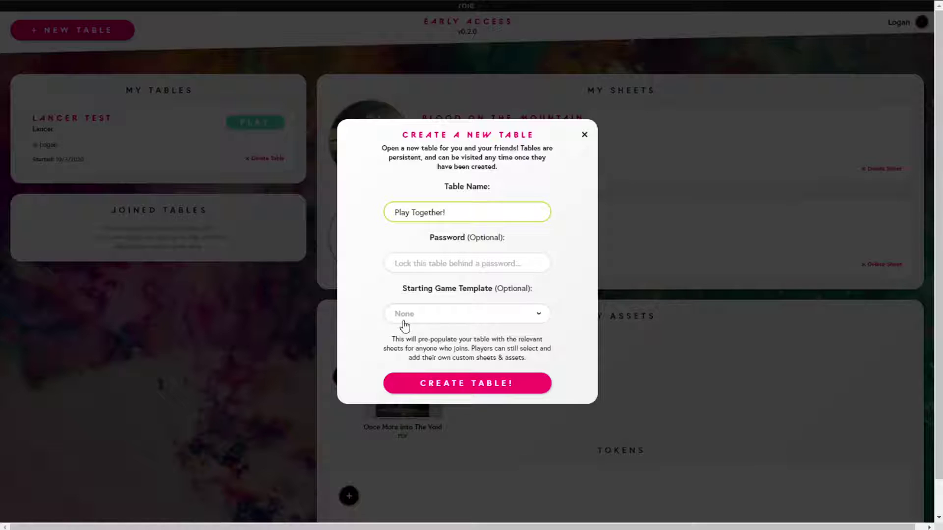
pyautogui.click(430, 387)
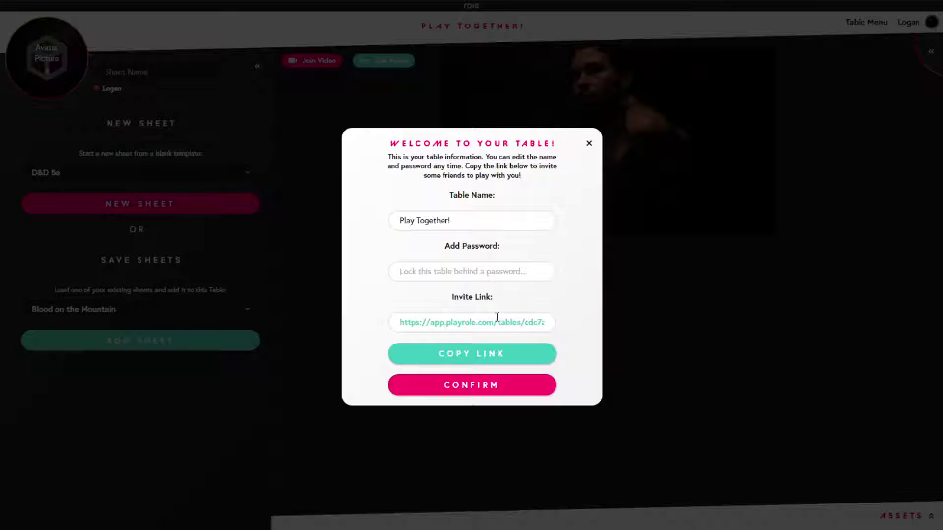
# - Select the full invite link in the welcome dialog and confirm the table information
pyautogui.moveTo(396, 322); pyautogui.dragTo(563, 325)
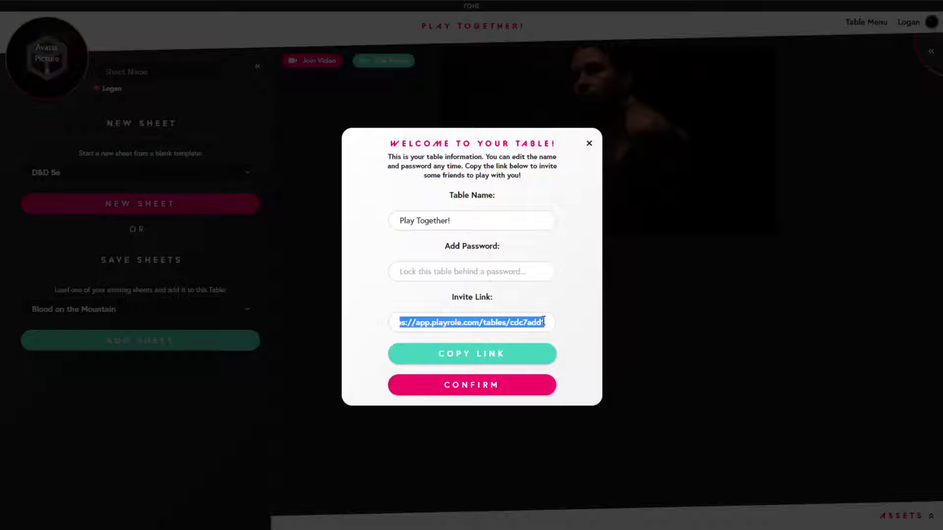
pyautogui.click(547, 322)
pyautogui.moveTo(547, 322); pyautogui.dragTo(361, 326)
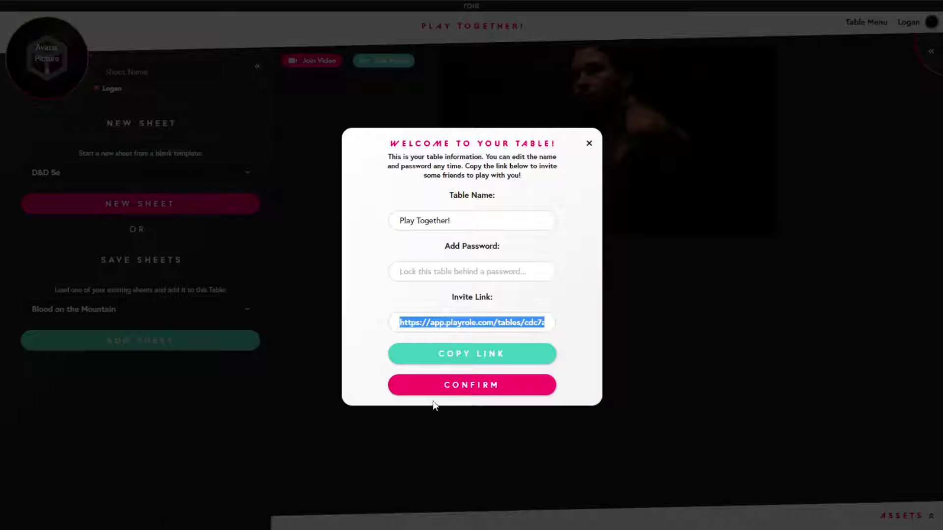
pyautogui.click(468, 386)
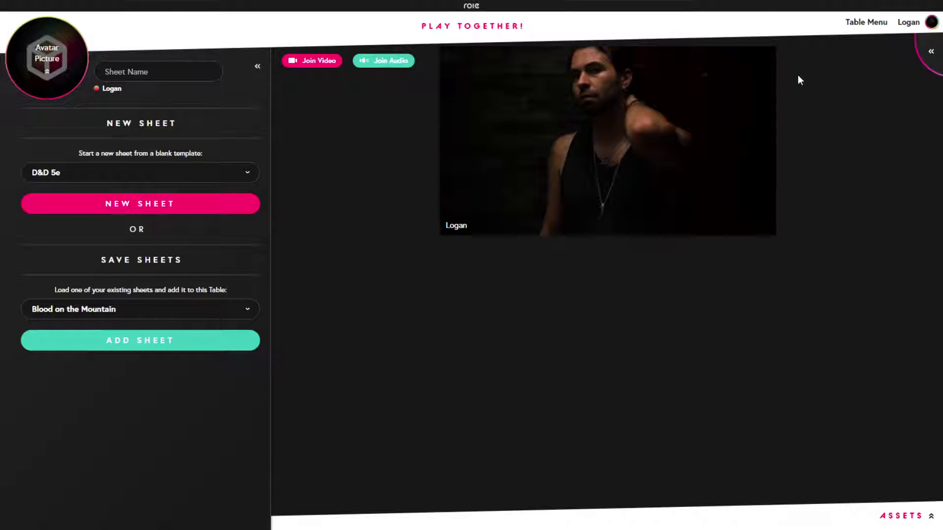
# - Reopen the table information to review the name, password and invite link settings, and close it
pyautogui.click(864, 25)
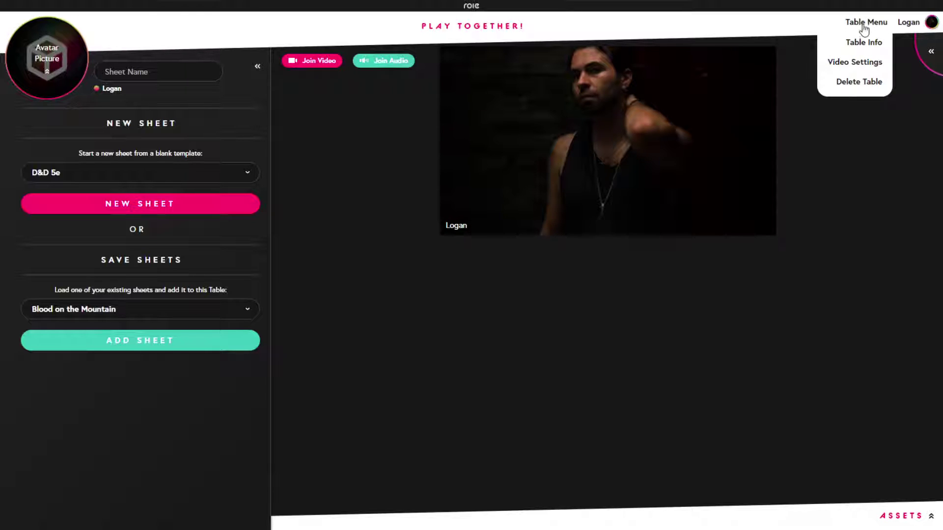
pyautogui.click(864, 43)
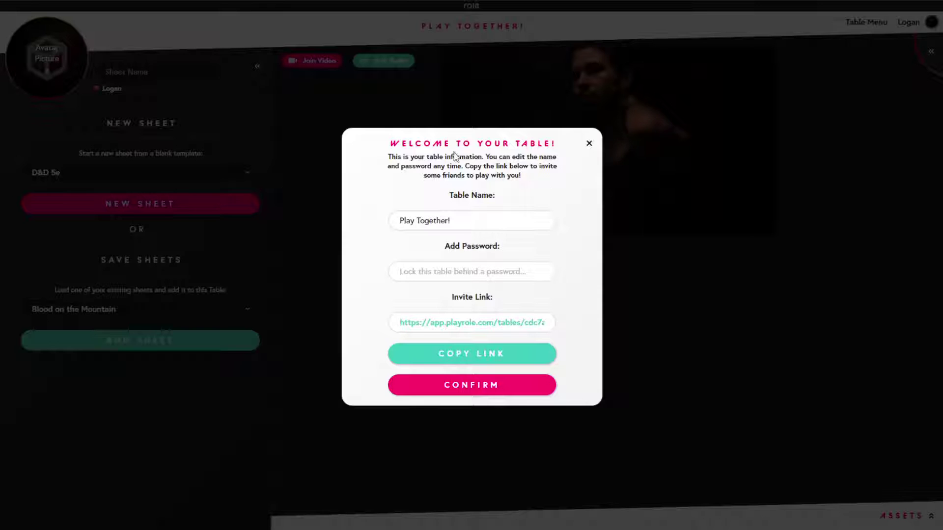
pyautogui.click(590, 145)
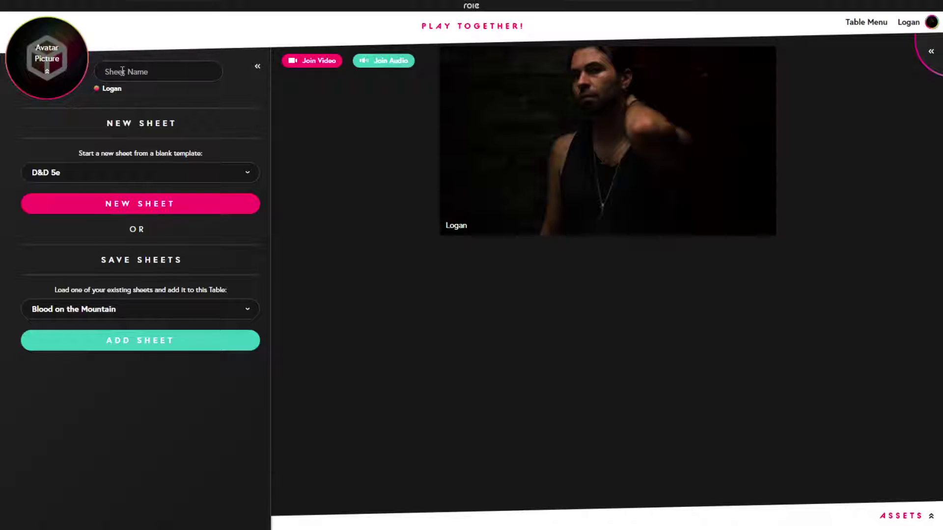
# - Create a new D&D 5e sheet with the character's name as sheet name and an avatar picture
pyautogui.write('Skyler Crowe')
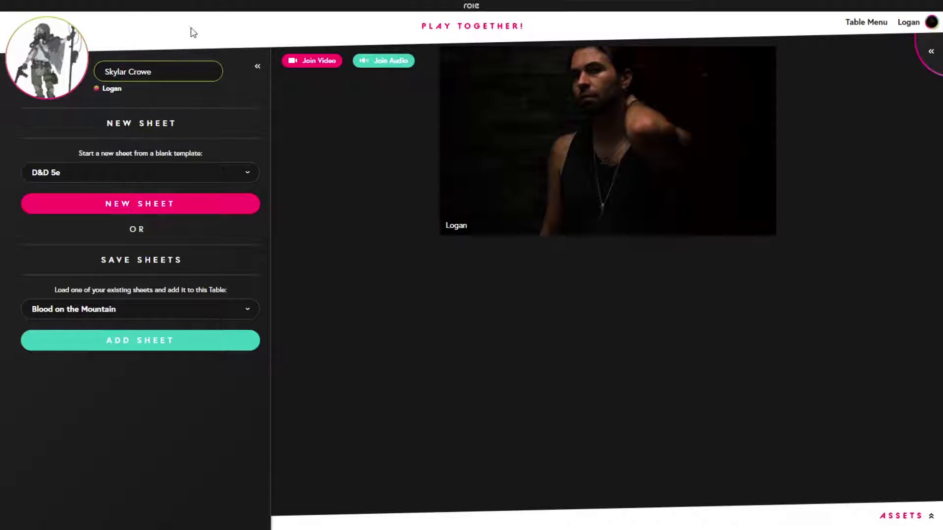
pyautogui.click(146, 214)
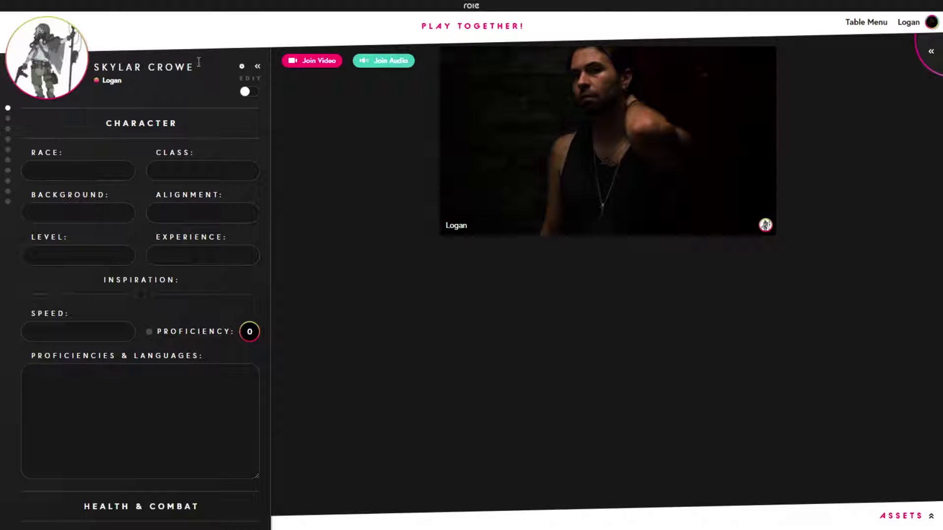
# - Look through the new character sheet from the Character section down to the Background section
pyautogui.scroll(-10, 91, 176)
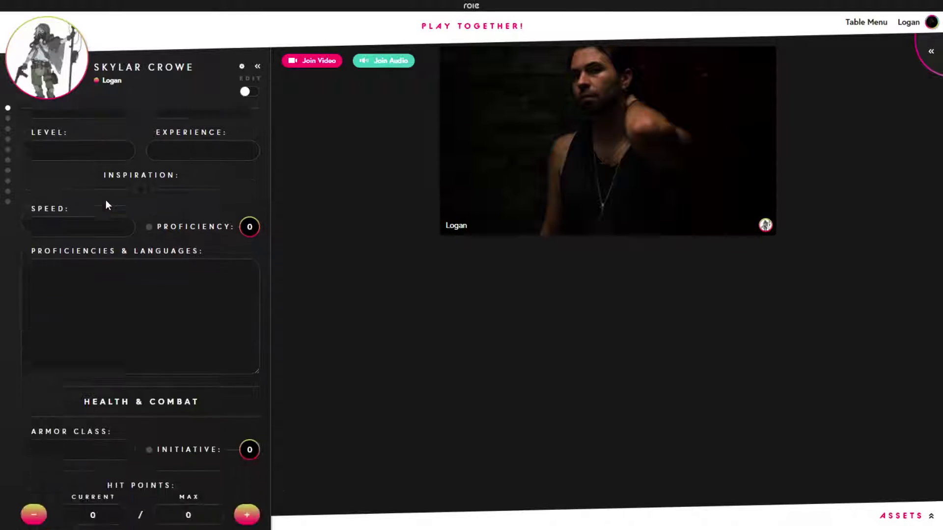
pyautogui.scroll(-12, 134, 238)
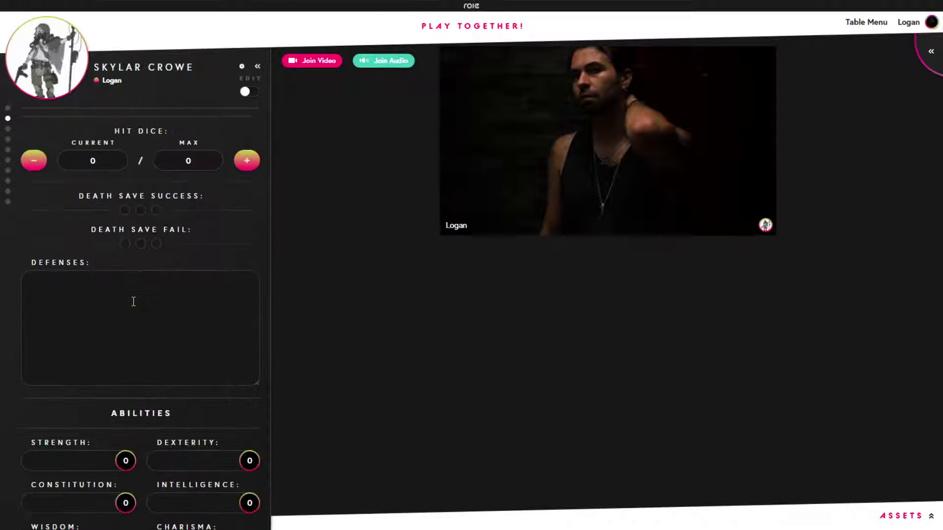
pyautogui.scroll(-10, 133, 307)
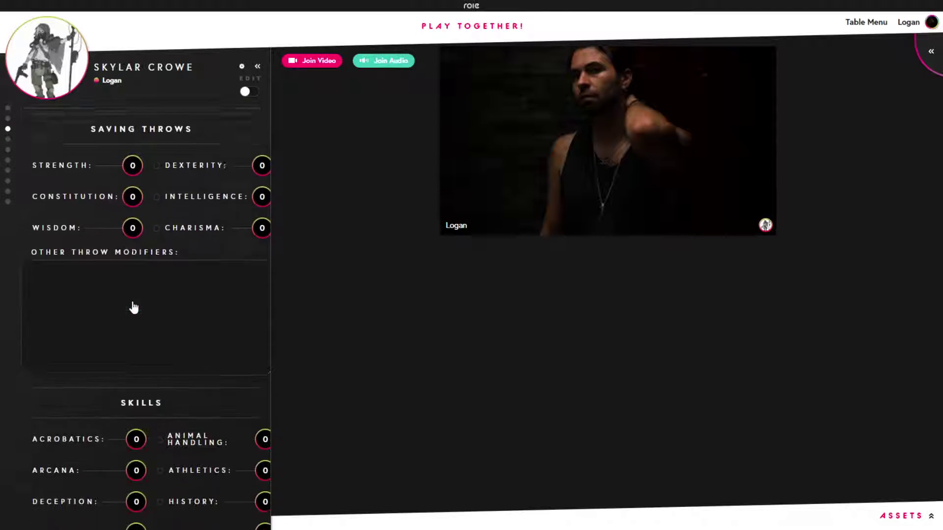
pyautogui.scroll(-12, 133, 305)
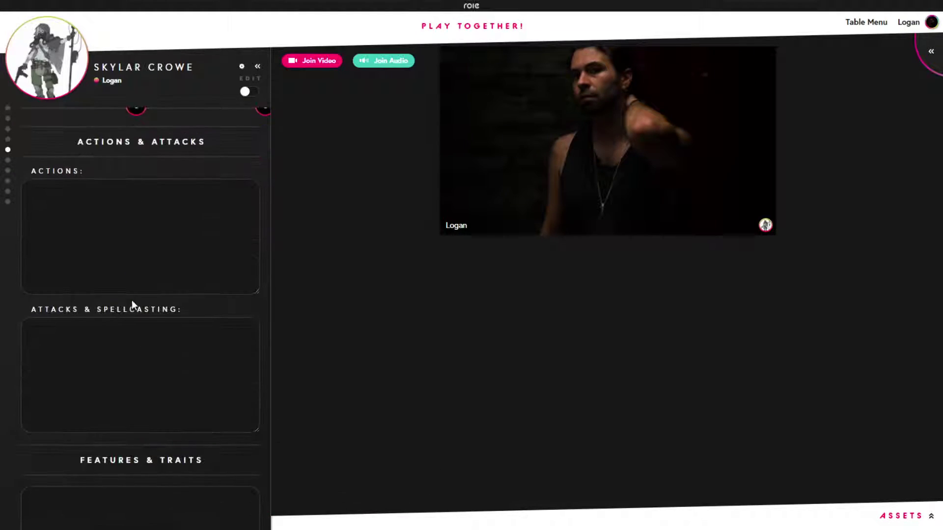
pyautogui.scroll(-15, 133, 299)
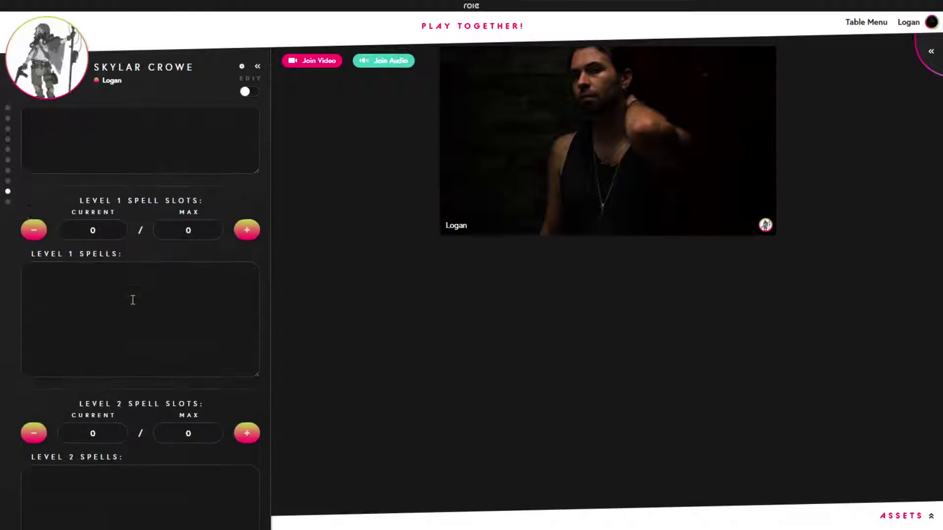
pyautogui.scroll(-15, 131, 301)
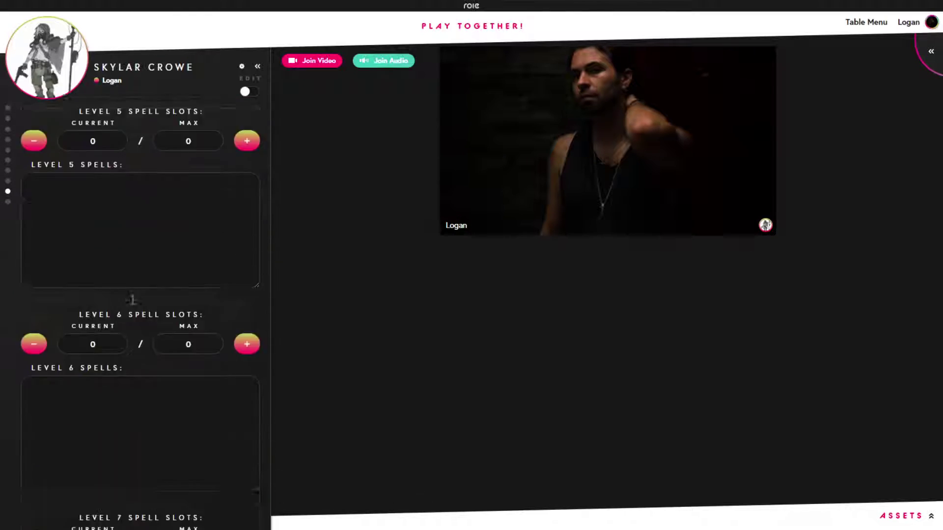
pyautogui.scroll(-3, 132, 297)
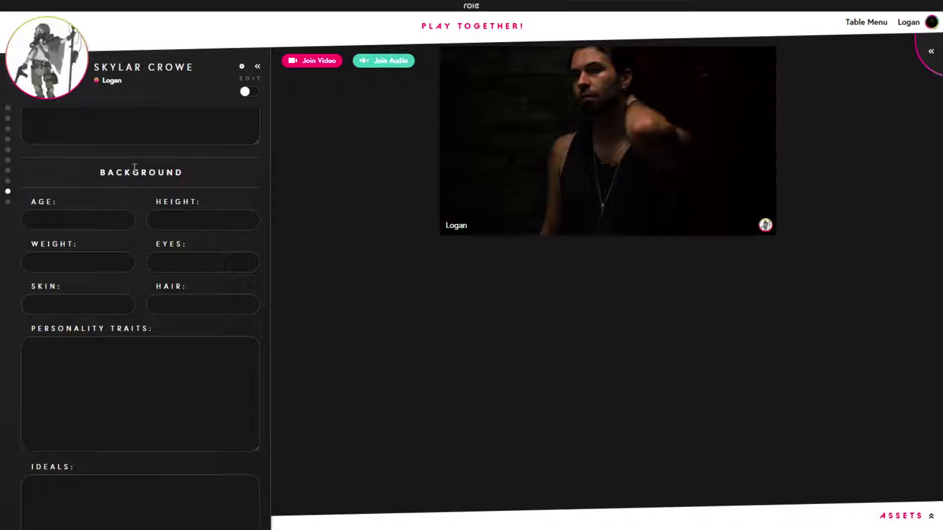
pyautogui.scroll(-9, 130, 284)
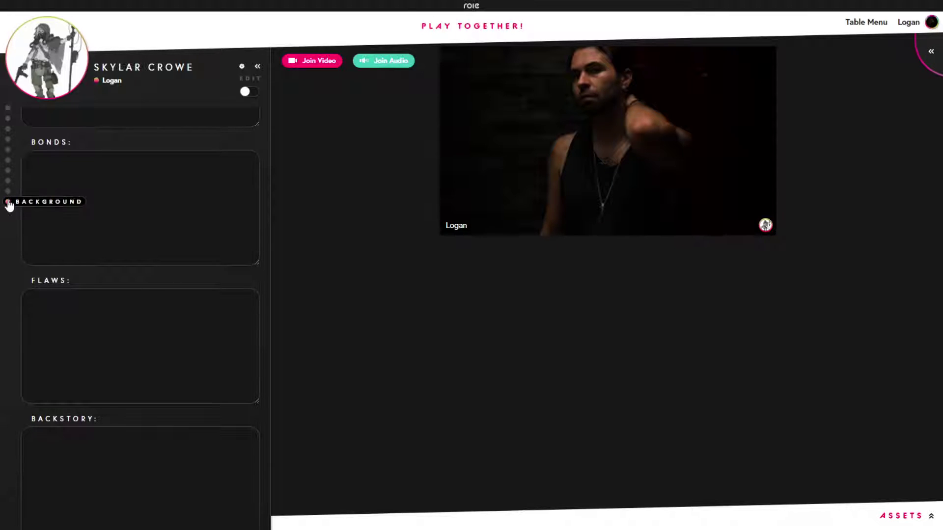
# - Jump between the sheet's sections, such as Equipment, Abilities, Actions & Attacks and Saving Throws, to examine their fields
pyautogui.click(8, 183)
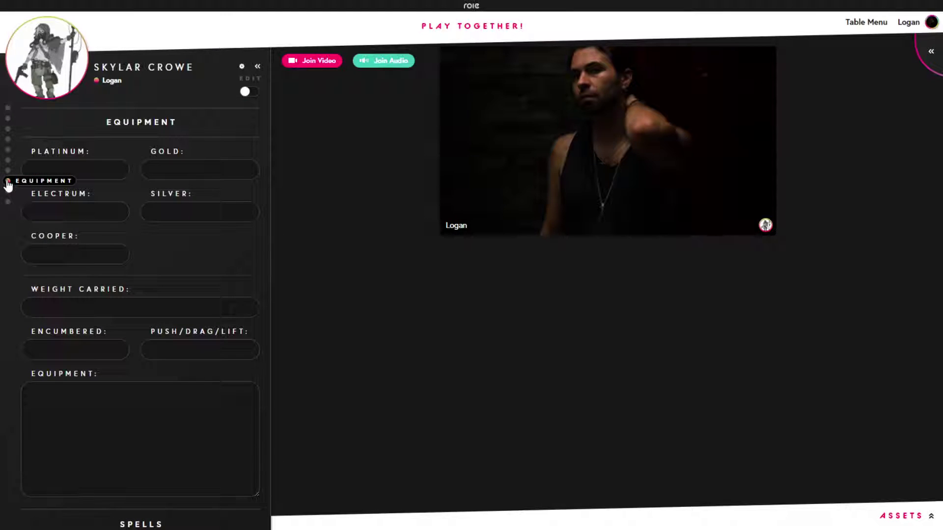
pyautogui.click(7, 129)
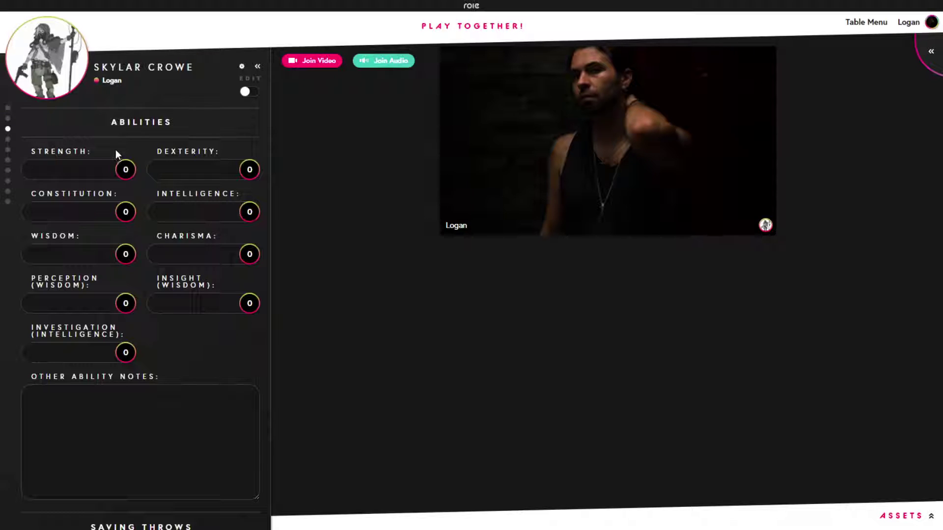
pyautogui.scroll(-15, 179, 150)
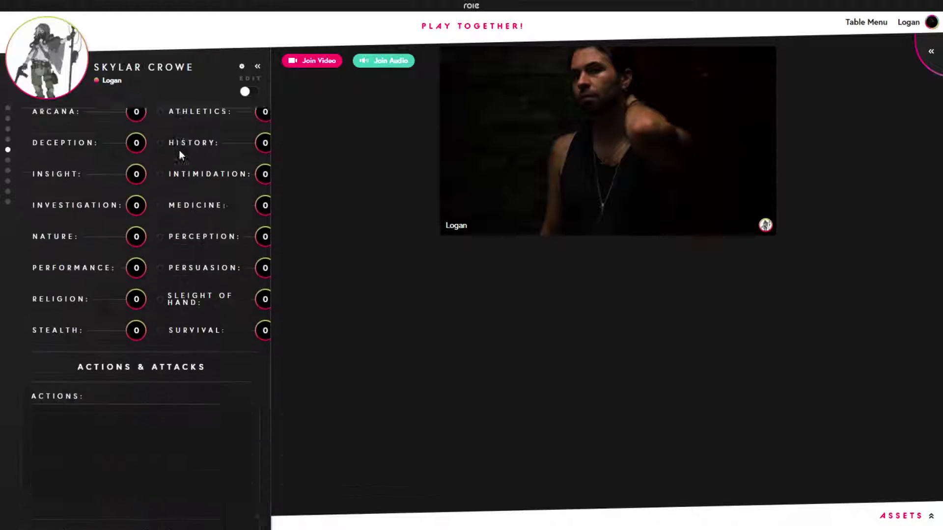
pyautogui.scroll(-12, 179, 150)
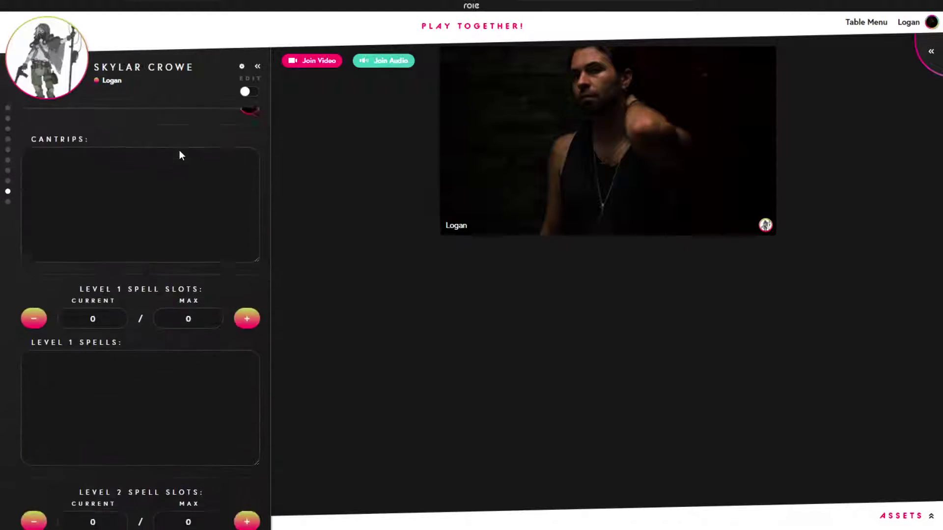
pyautogui.click(8, 108)
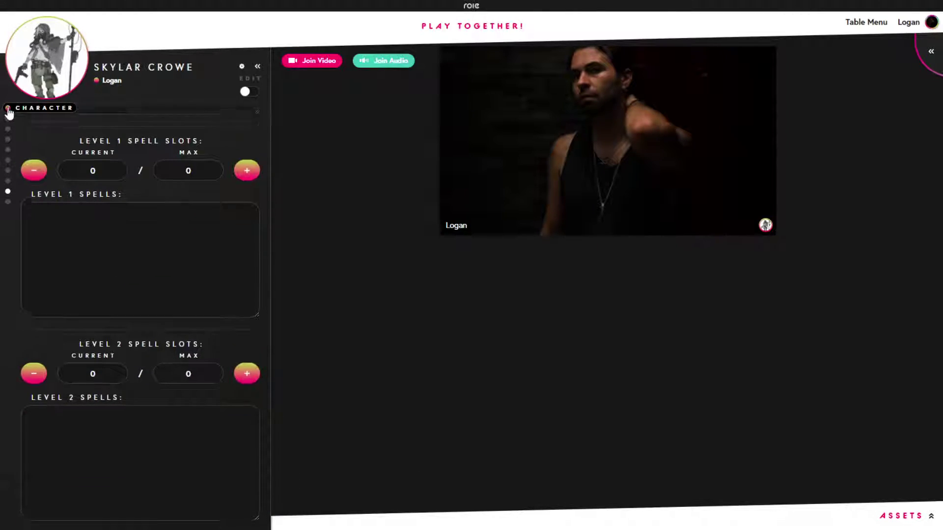
pyautogui.click(9, 161)
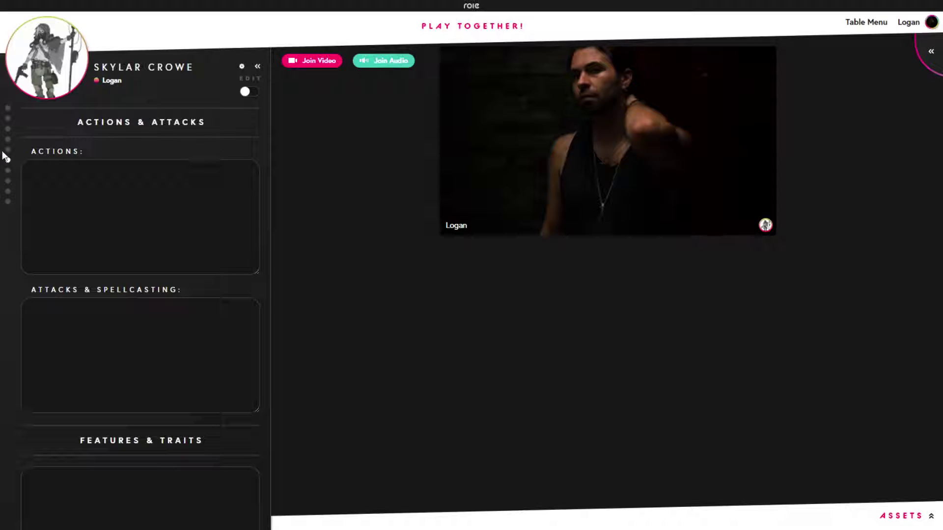
pyautogui.click(8, 140)
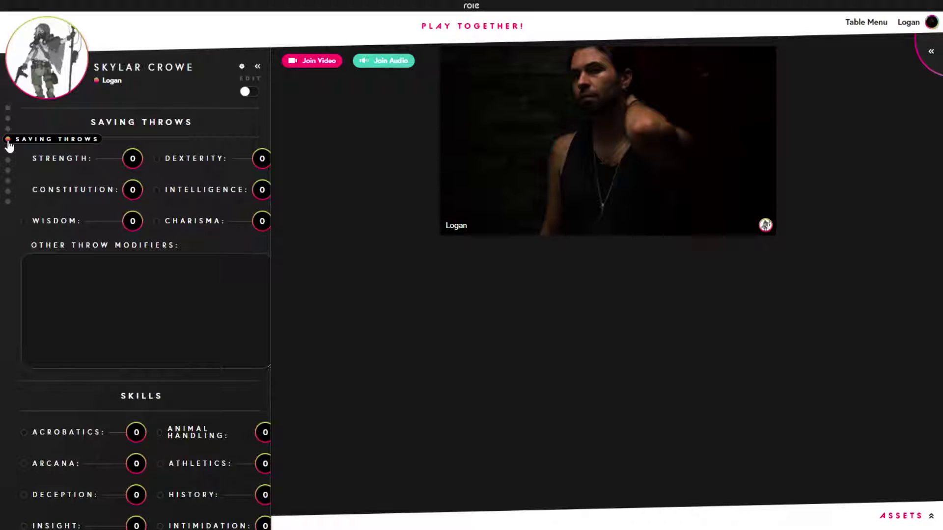
# - Set the character's Strength to 14 and Dexterity to 15 in the Abilities section
pyautogui.click(8, 130)
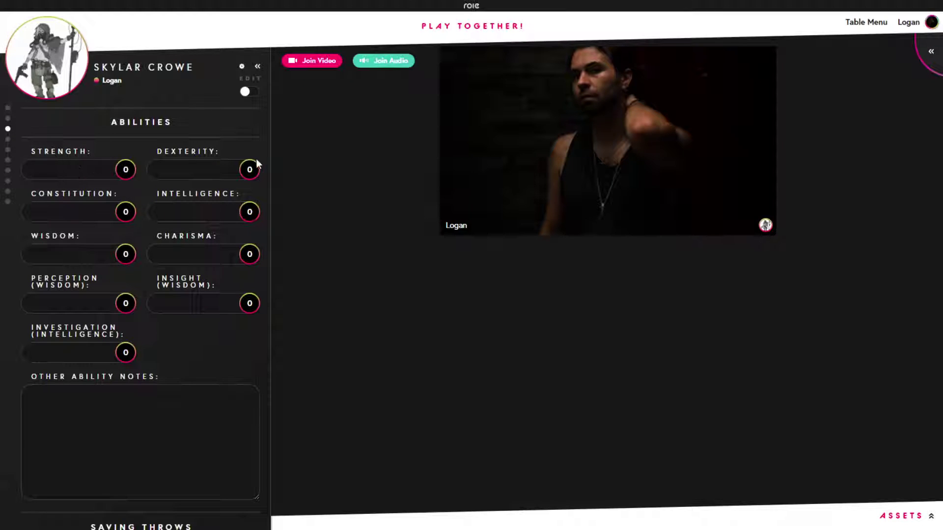
pyautogui.click(65, 168)
pyautogui.write('14')
pyautogui.click(172, 164)
pyautogui.write('15')
pyautogui.click(87, 209)
# - Open the dice roll for the Strength modifier and close it without rolling
pyautogui.click(127, 171)
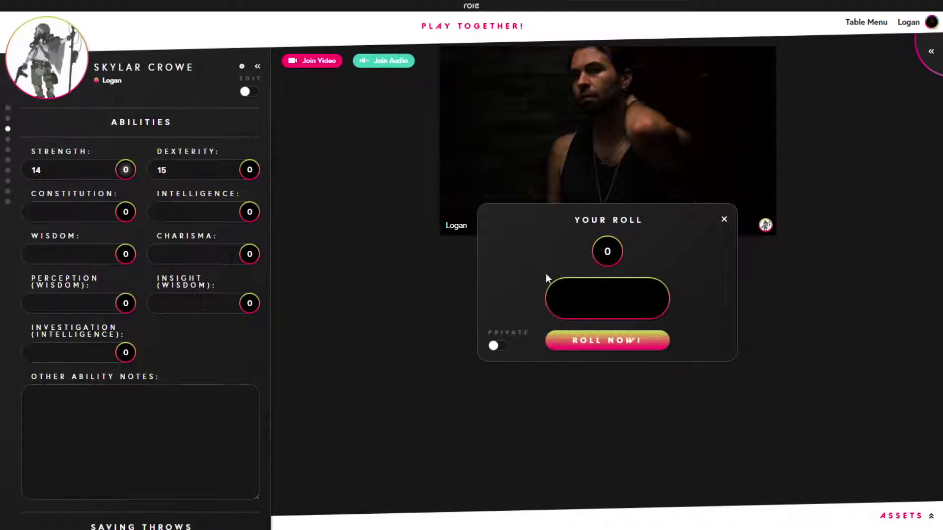
pyautogui.click(724, 220)
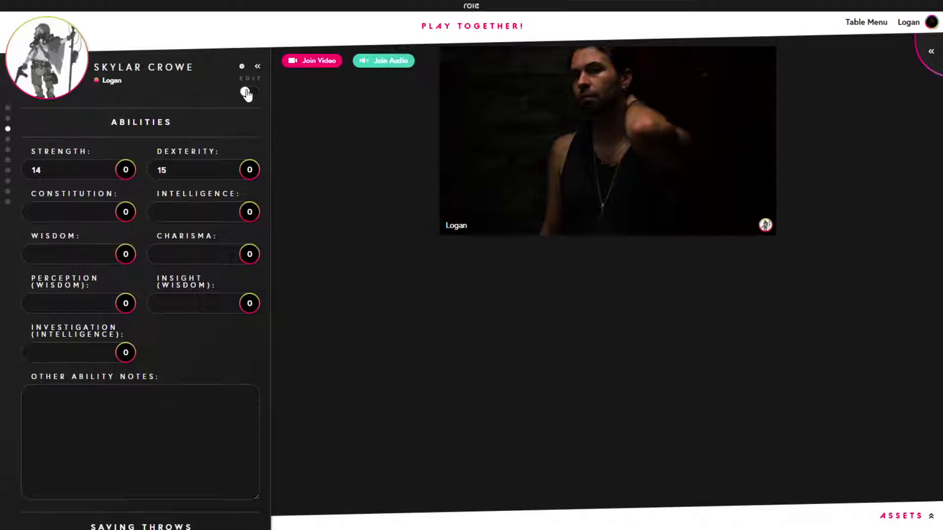
# - Turn on edit mode for the character sheet and show its Abilities section
pyautogui.scroll(10, 168, 440)
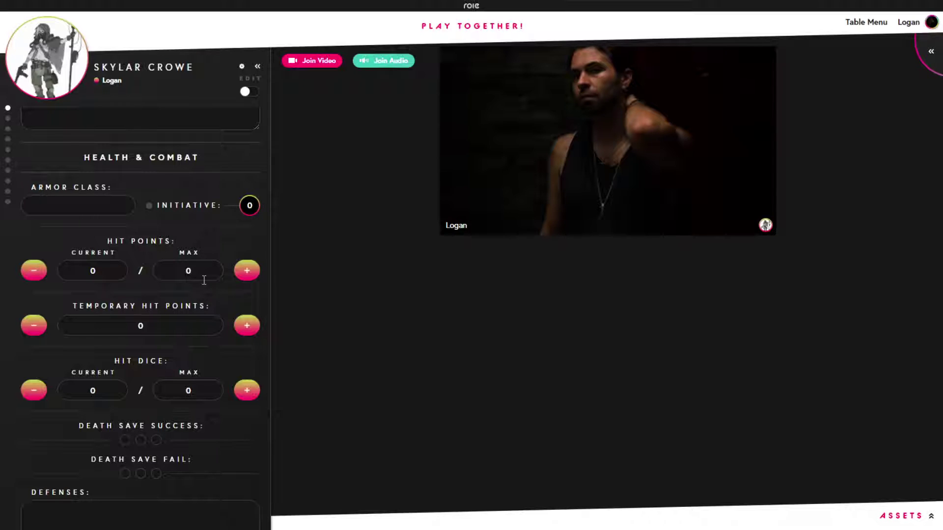
pyautogui.click(254, 93)
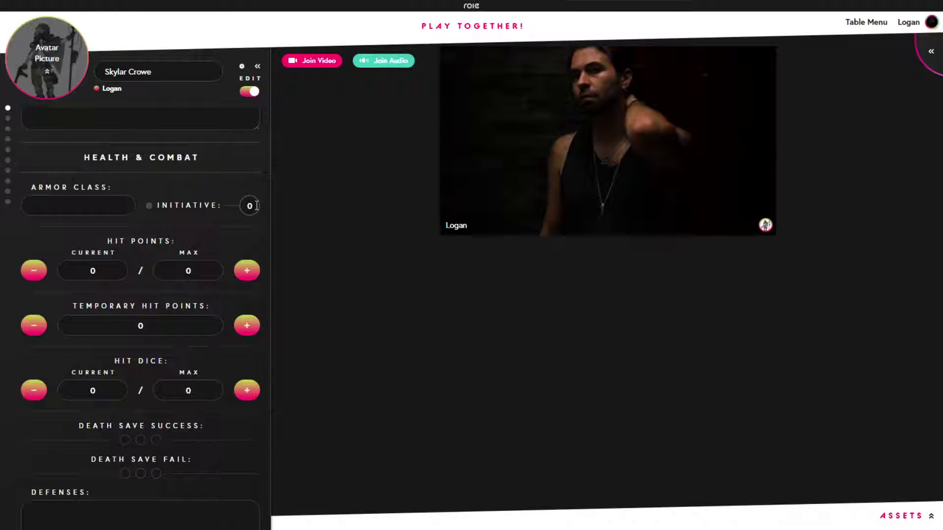
pyautogui.scroll(-10, 255, 206)
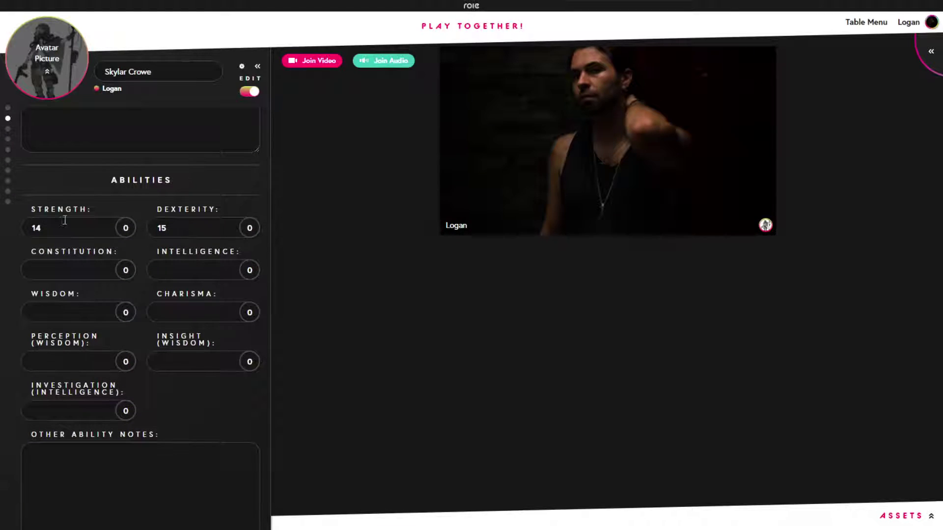
# - Set the Strength modifier to +4 and turn off edit mode for the character sheet
pyautogui.click(126, 229)
pyautogui.click(249, 92)
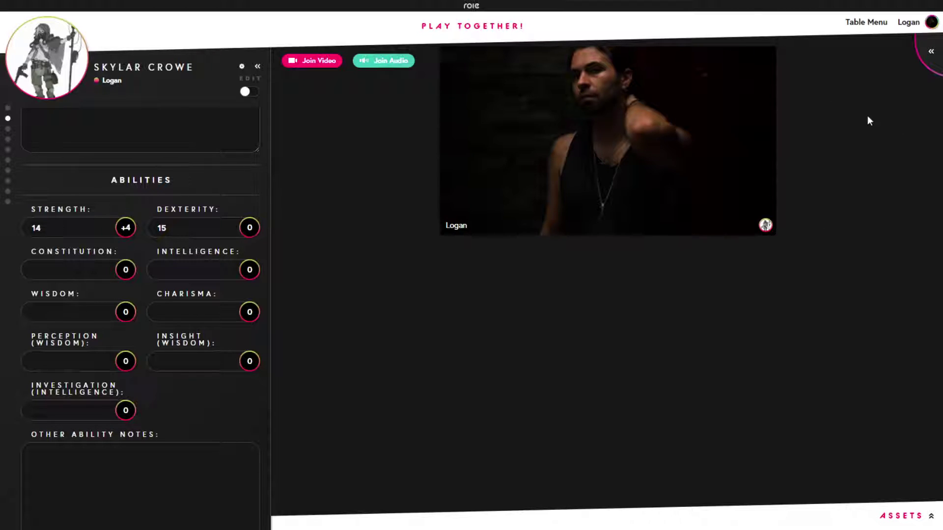
# - Expand the dice tray, roll a D20 with the +4 Strength modifier and close the roll
pyautogui.click(932, 54)
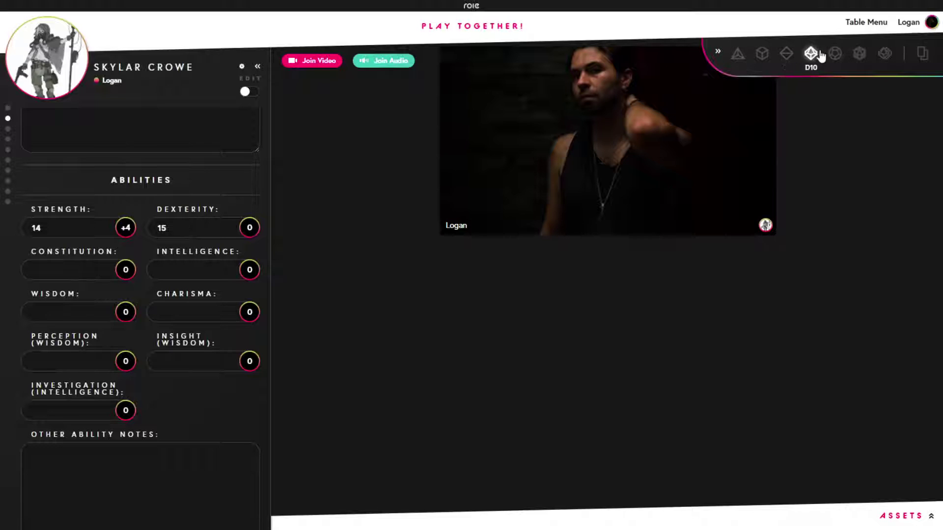
pyautogui.click(835, 53)
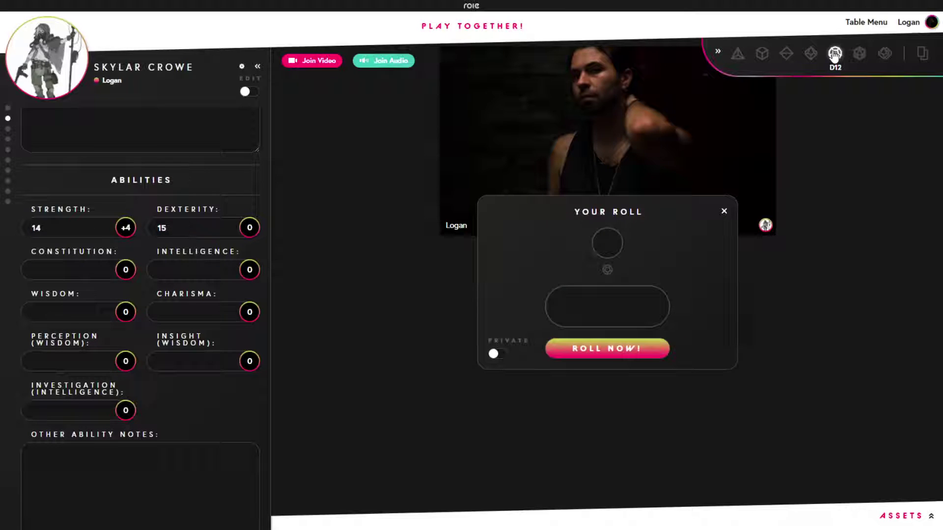
pyautogui.click(724, 211)
pyautogui.click(861, 53)
pyautogui.click(126, 228)
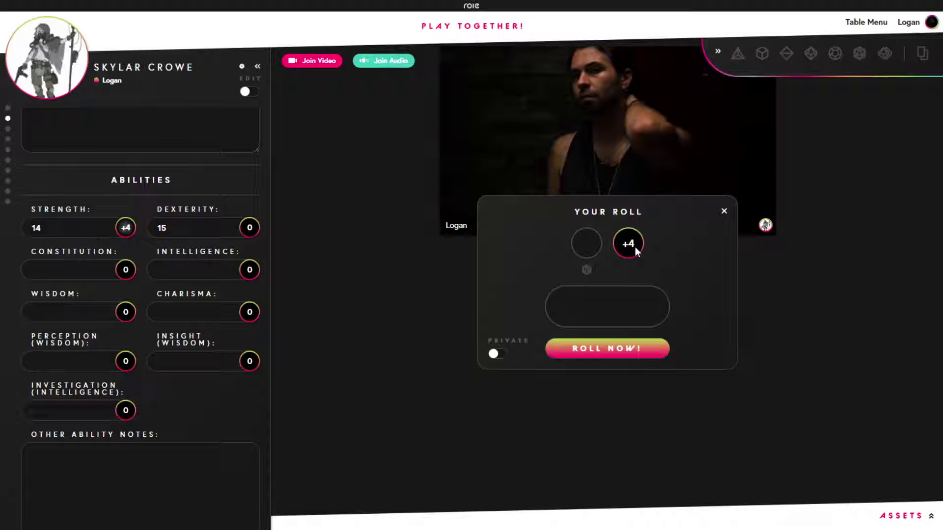
pyautogui.click(592, 348)
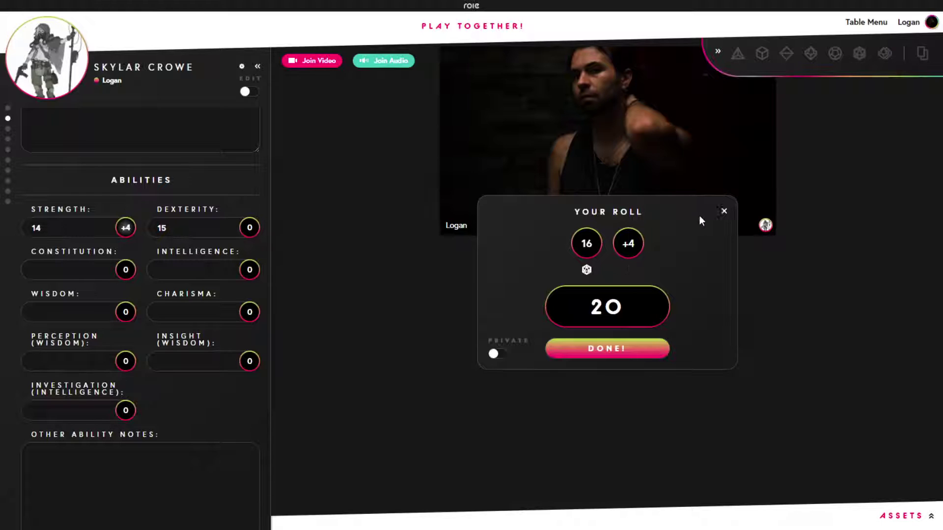
pyautogui.click(725, 212)
# - Roll two D6, one D10 and one D20 together with the +4 Strength modifier
pyautogui.click(760, 54)
pyautogui.click(762, 53)
pyautogui.click(811, 54)
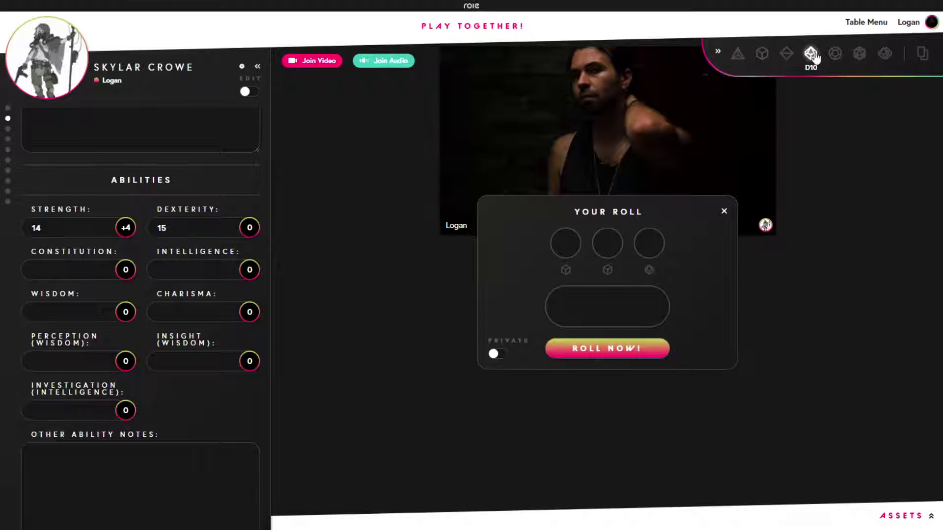
pyautogui.click(860, 54)
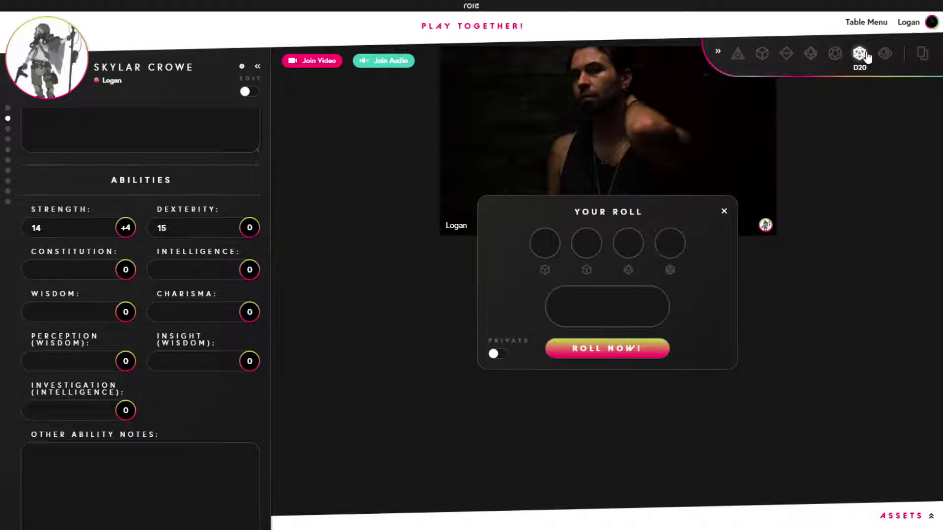
pyautogui.click(125, 231)
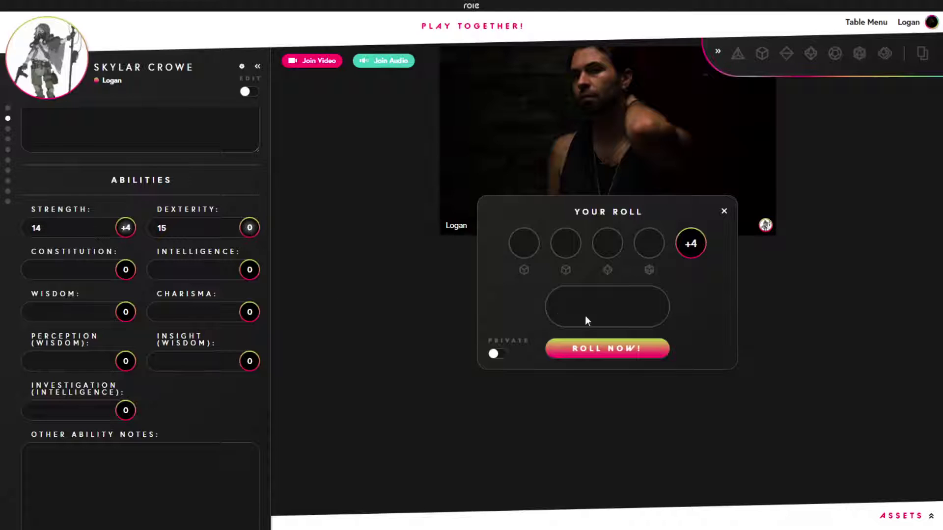
pyautogui.click(600, 352)
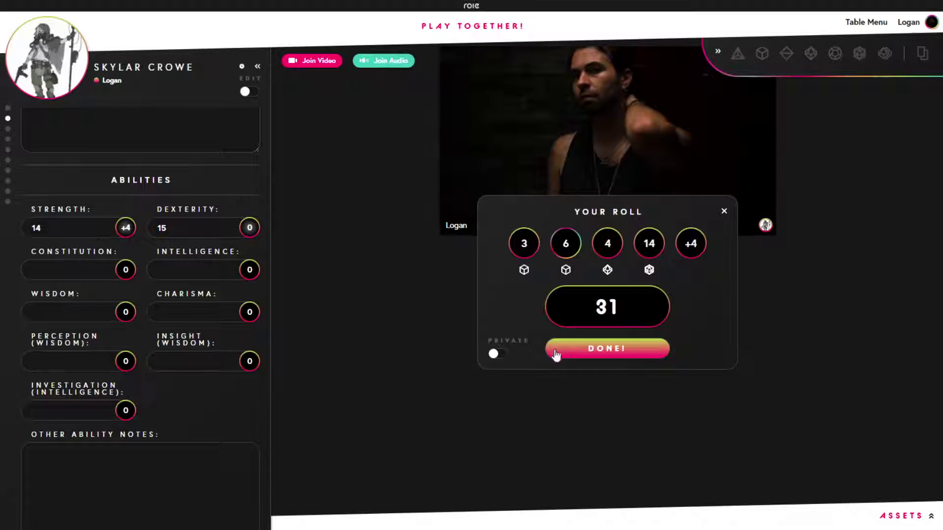
# - Try the Private option on the finished roll and close the roll window
pyautogui.click(499, 355)
pyautogui.click(498, 354)
pyautogui.click(497, 354)
pyautogui.click(724, 212)
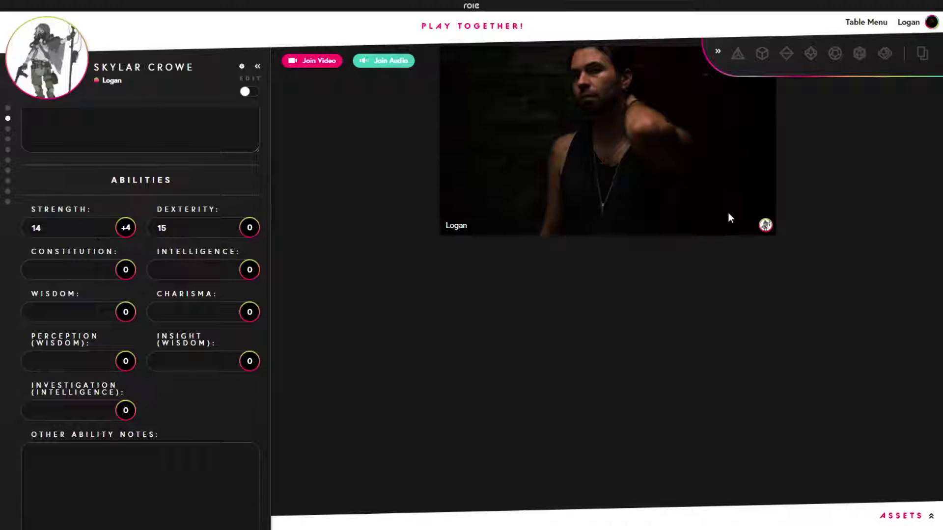
# - Open the Standard 52 card deck and draw one card into My Hand
pyautogui.click(922, 55)
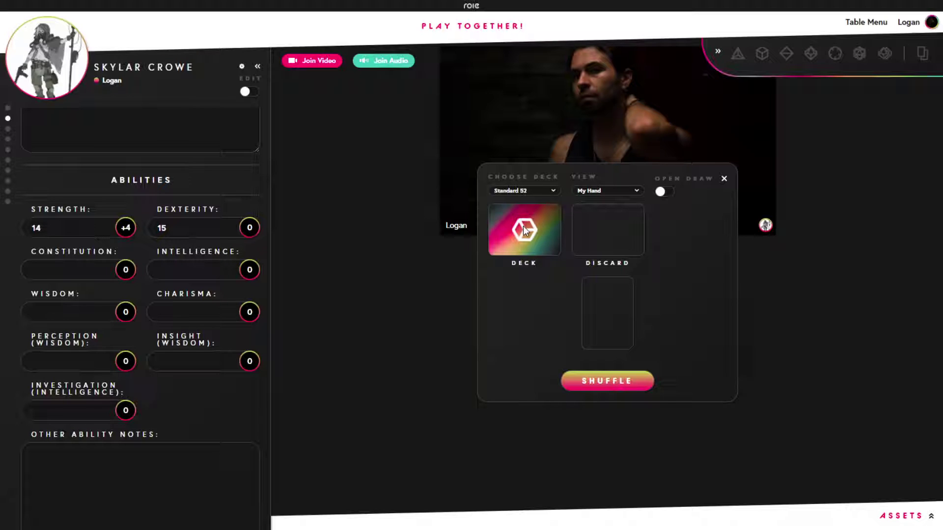
pyautogui.click(587, 190)
pyautogui.click(601, 226)
pyautogui.moveTo(521, 231); pyautogui.dragTo(608, 309)
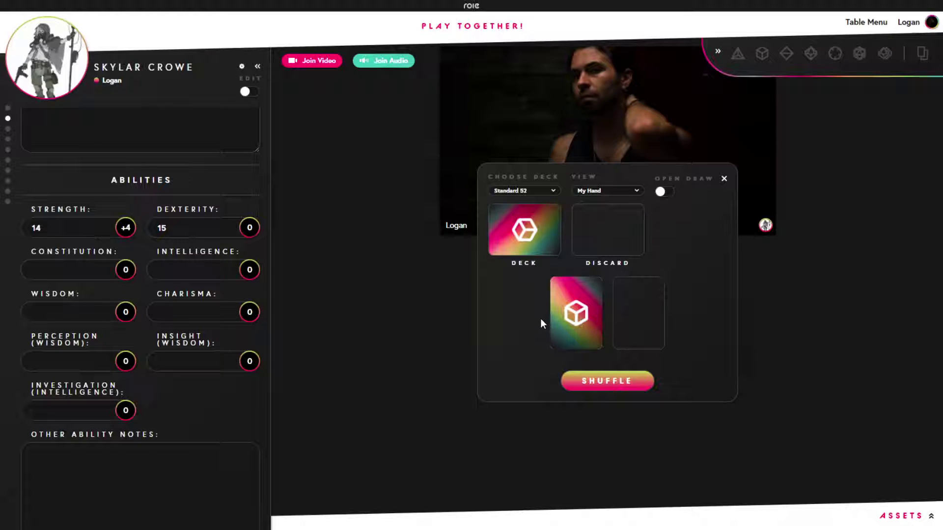
# - Turn the drawn card face up and discard it from the hand
pyautogui.moveTo(580, 314)
pyautogui.click(573, 315)
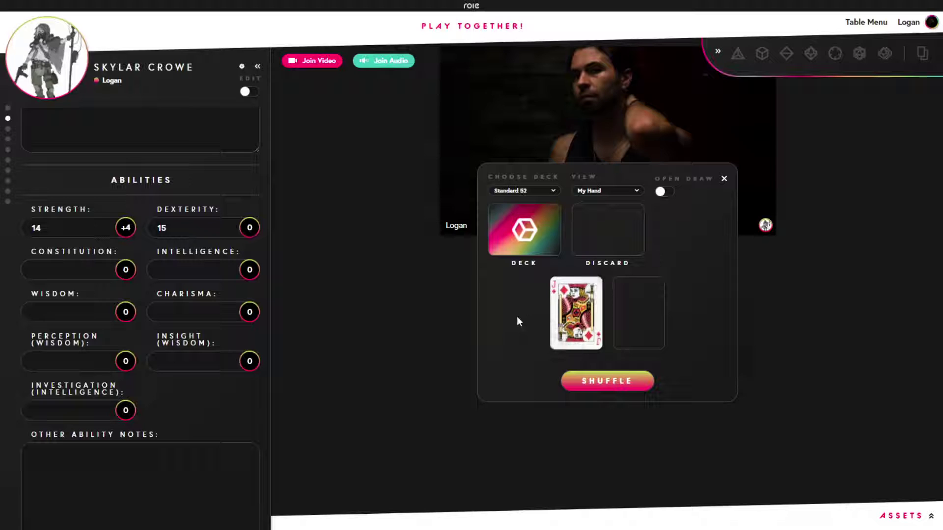
pyautogui.click(596, 288)
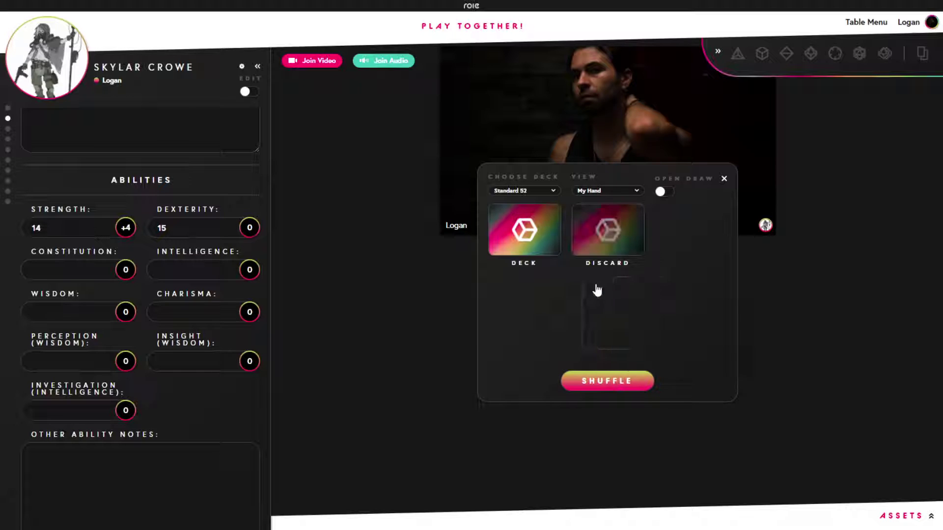
# - Draw three cards from the deck into the hand and turn all of them face up
pyautogui.click(533, 239)
pyautogui.click(533, 239)
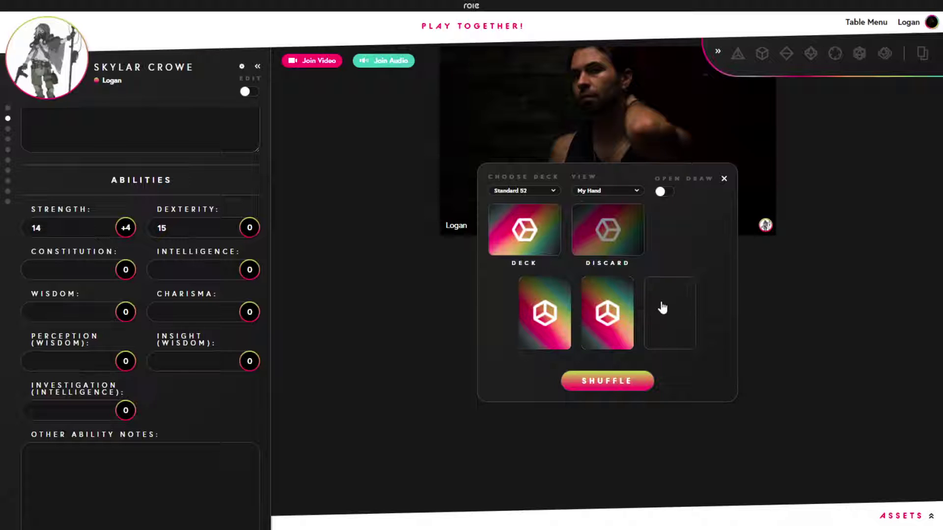
pyautogui.click(662, 308)
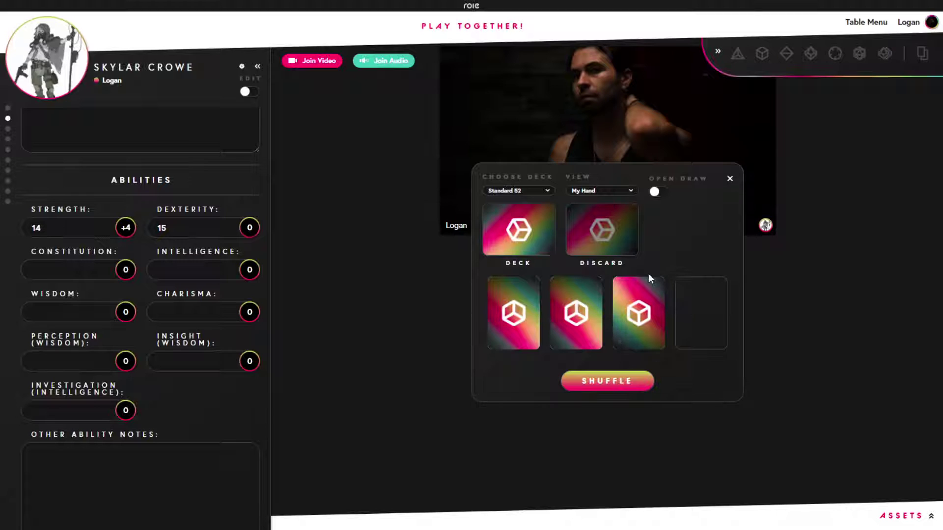
pyautogui.click(576, 313)
pyautogui.click(515, 313)
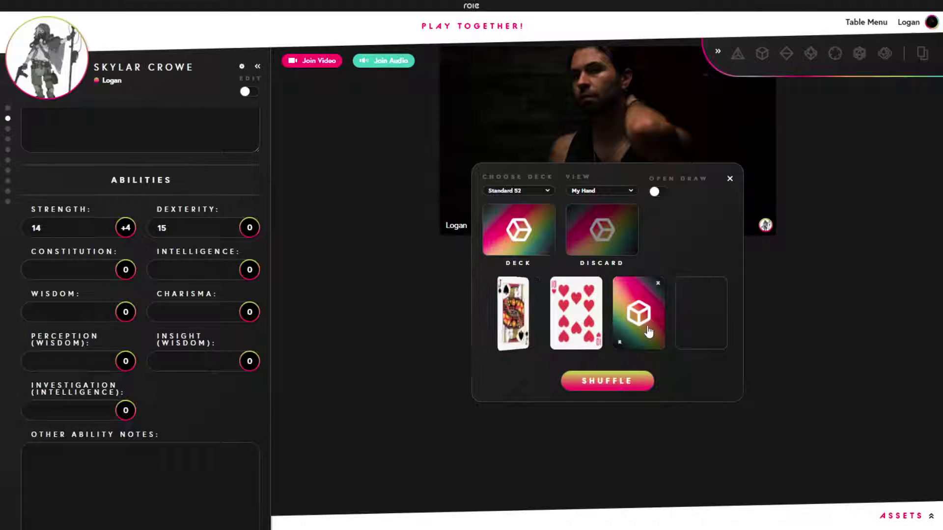
pyautogui.click(647, 315)
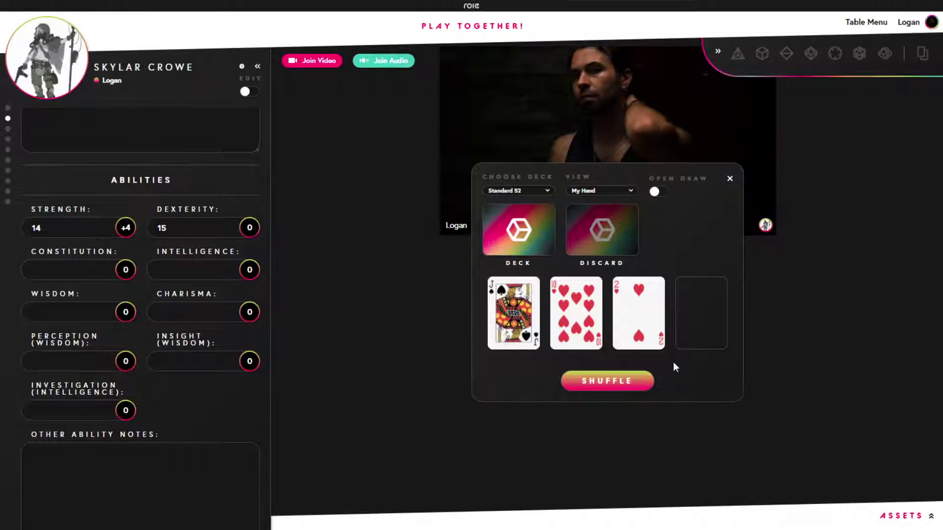
# - Discard the 2 of hearts and 10 of hearts, and take the 10 of hearts back from the discard pile
pyautogui.click(659, 289)
pyautogui.click(627, 287)
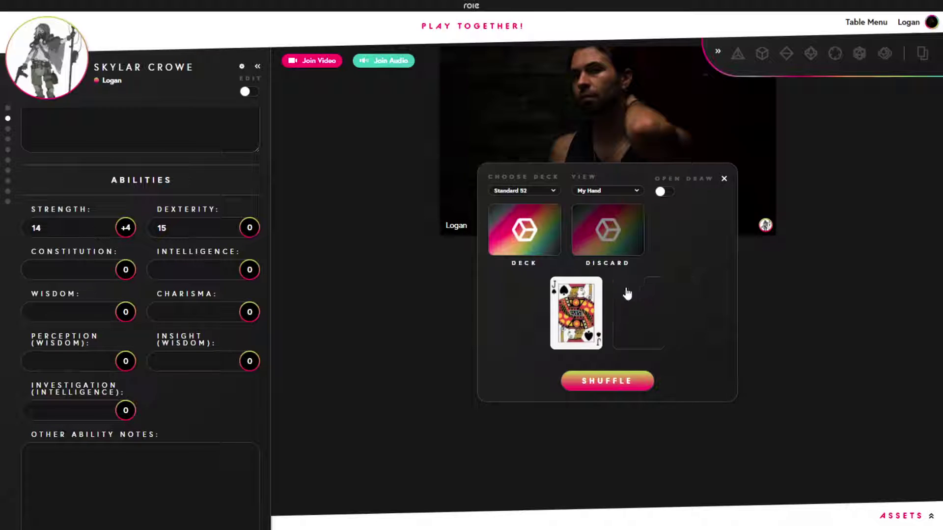
pyautogui.click(609, 229)
pyautogui.click(615, 325)
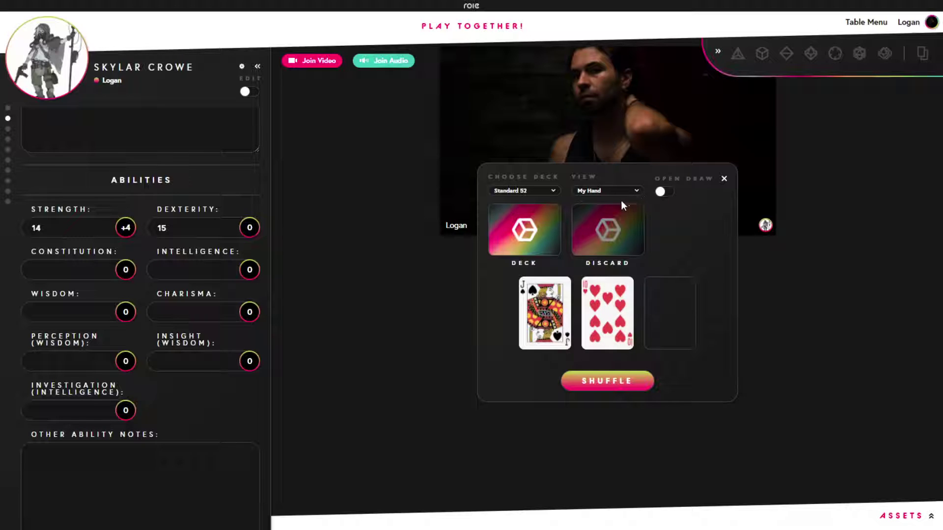
# - Switch the card view between Table Cards and My Hand to compare them, ending on Table Cards
pyautogui.press('Down')
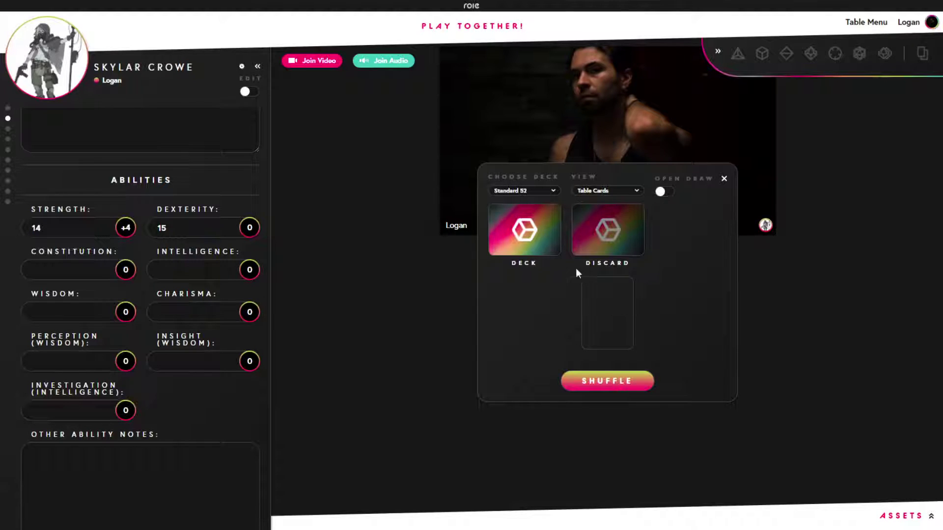
pyautogui.click(584, 191)
pyautogui.click(588, 208)
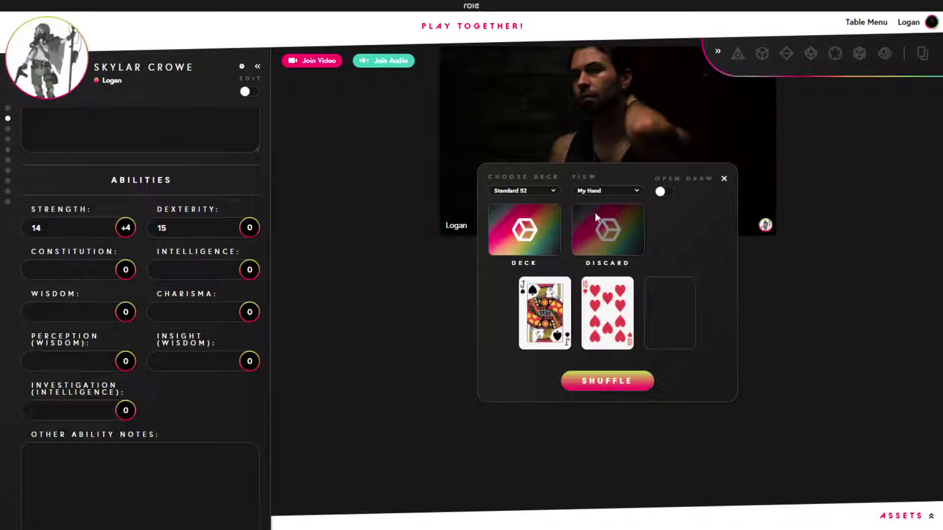
pyautogui.click(598, 226)
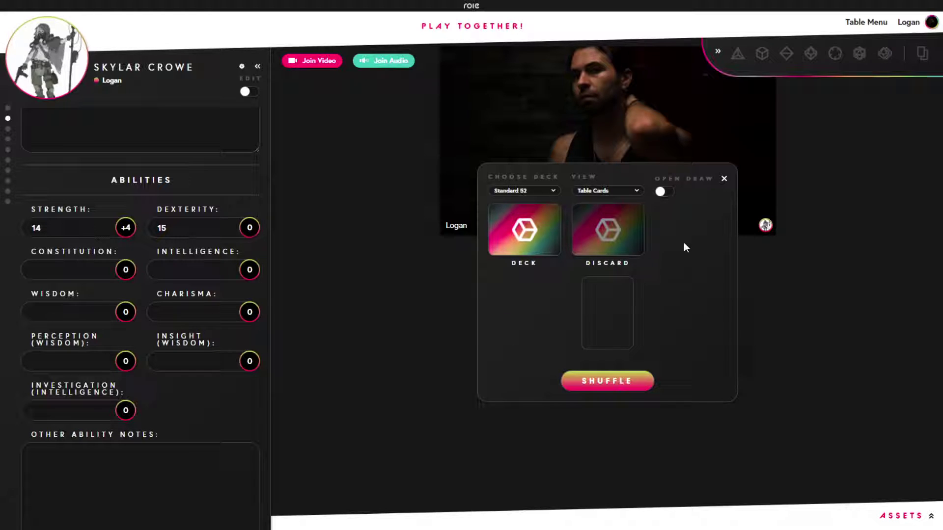
# - Turn on Open Draw for the card deck
pyautogui.click(661, 191)
pyautogui.click(669, 193)
pyautogui.click(669, 193)
# - Shuffle the discard pile back into the deck, excluding the Table and Hands cards
pyautogui.click(624, 386)
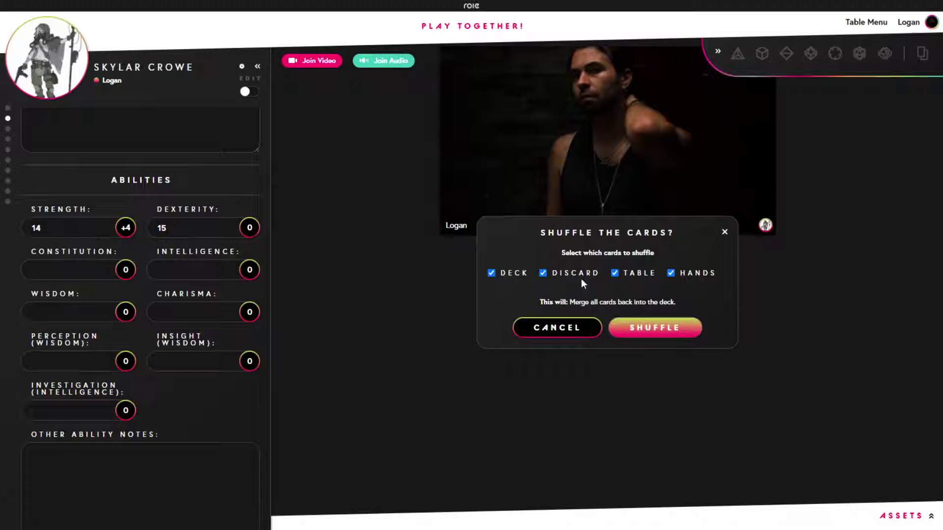
pyautogui.click(671, 273)
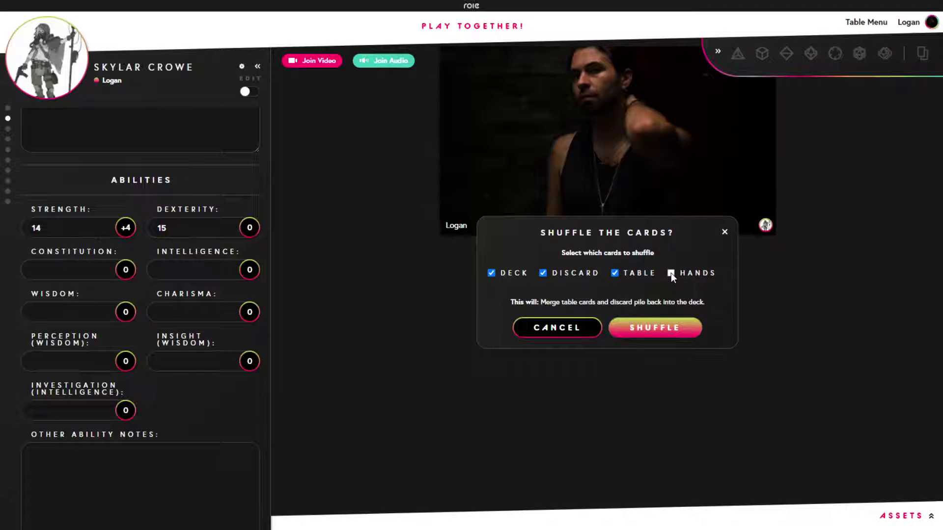
pyautogui.click(615, 273)
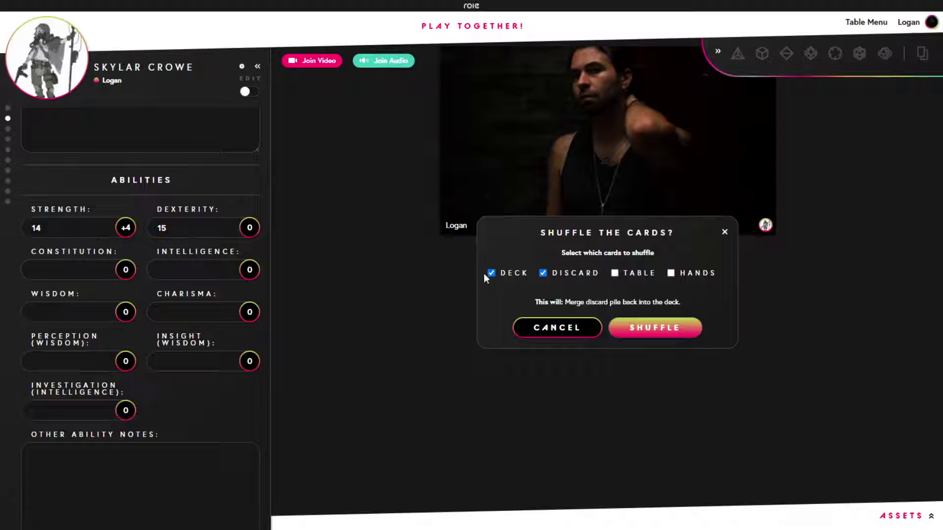
pyautogui.click(645, 333)
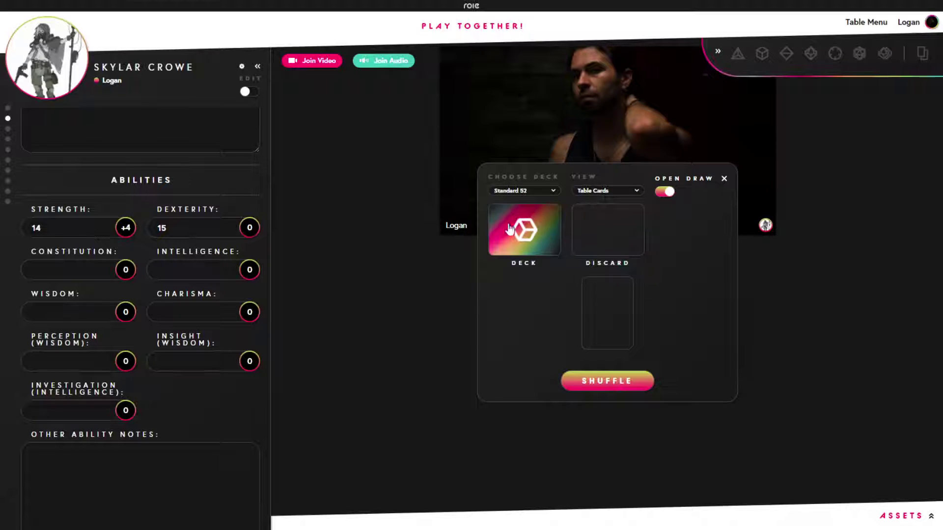
# - View the cards in My Hand and open the shuffle options, cancelling without shuffling
pyautogui.click(594, 215)
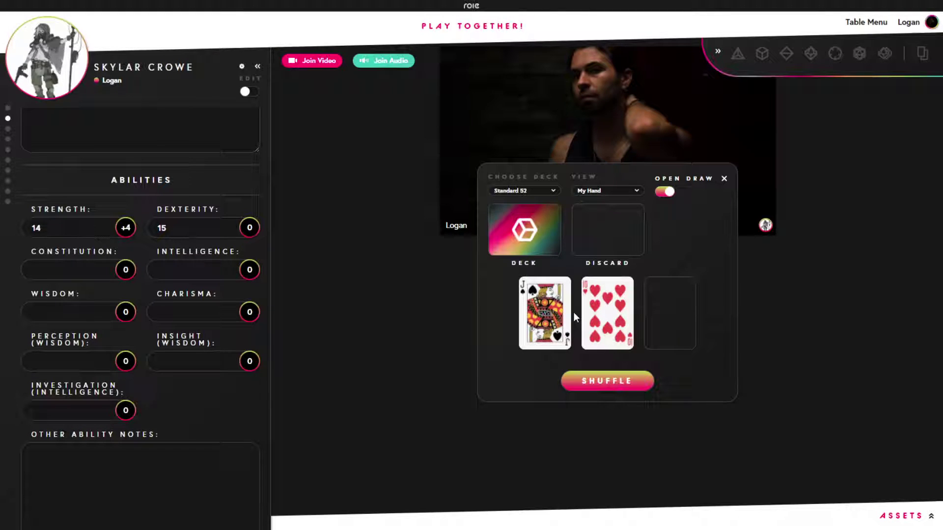
pyautogui.click(635, 386)
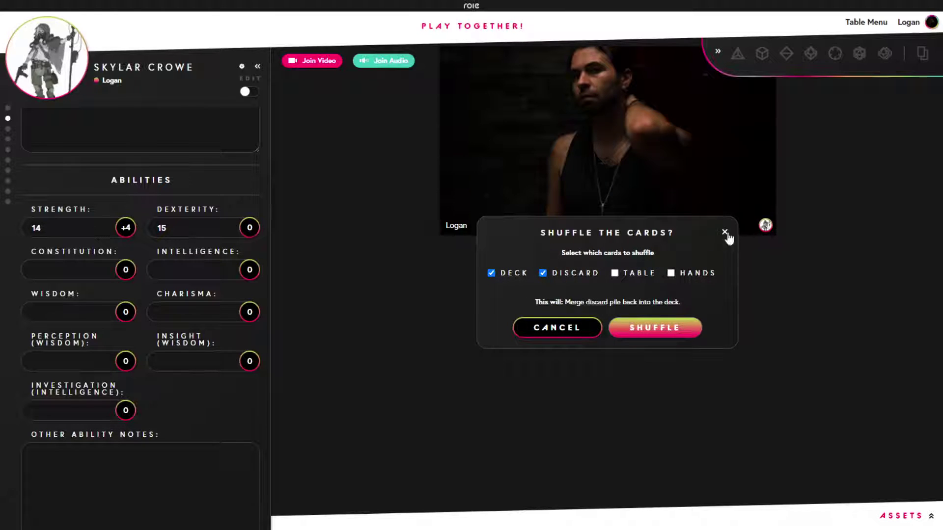
pyautogui.click(574, 333)
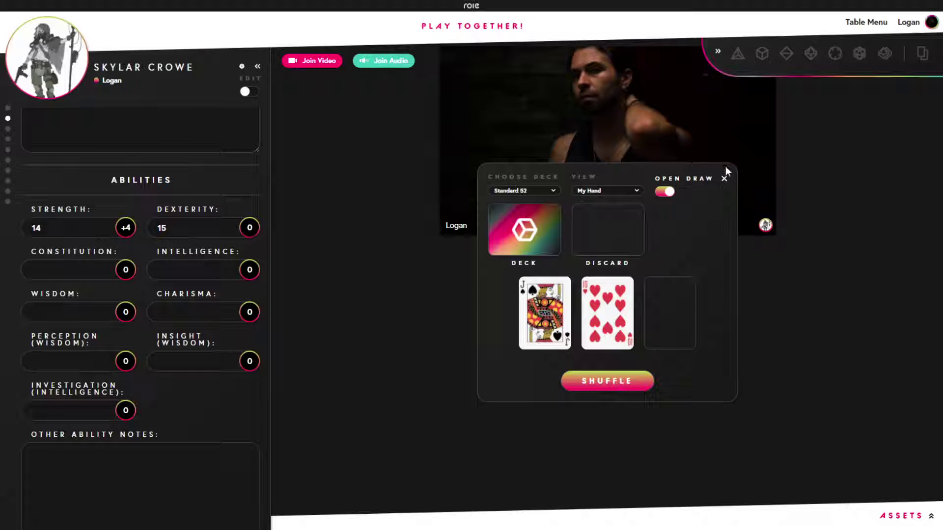
# - Close the card deck window and collapse the dice tray
pyautogui.click(724, 179)
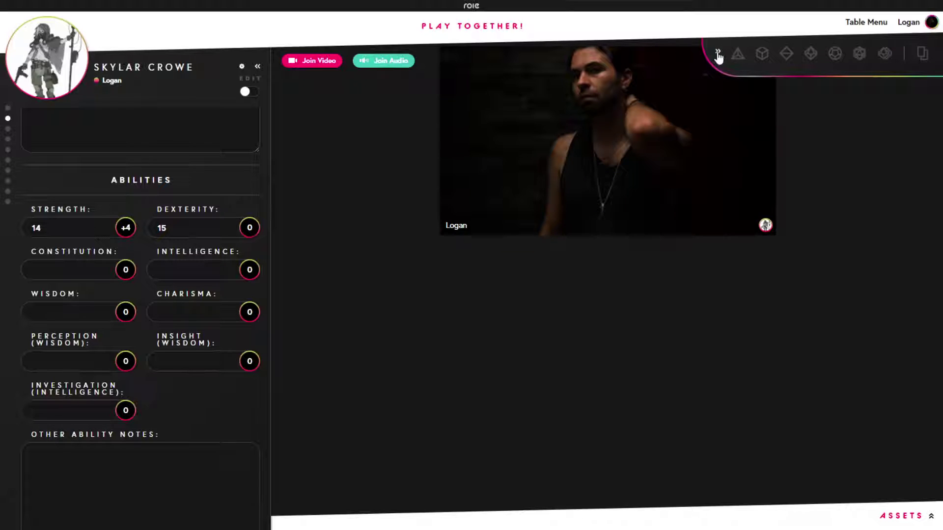
pyautogui.click(718, 53)
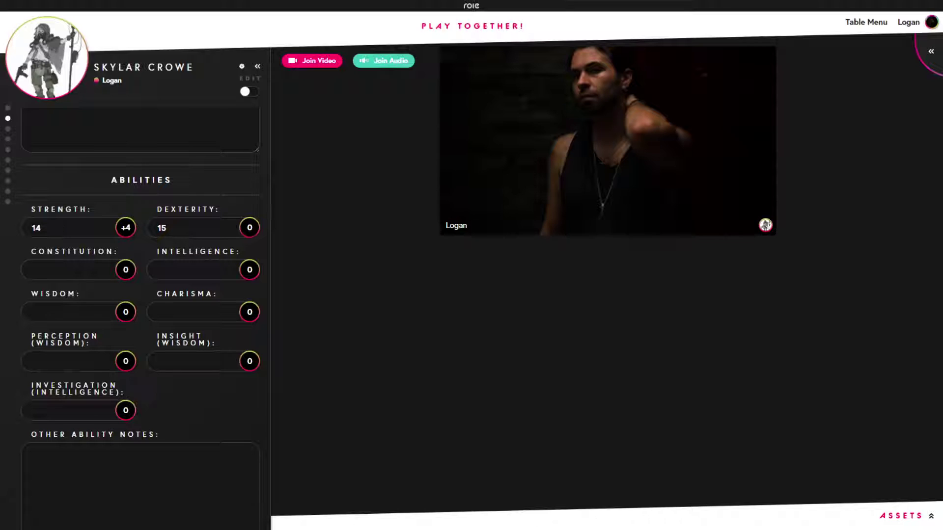
# - Add the PDF "Once More Into The Void" from the asset library to the table
pyautogui.click(902, 516)
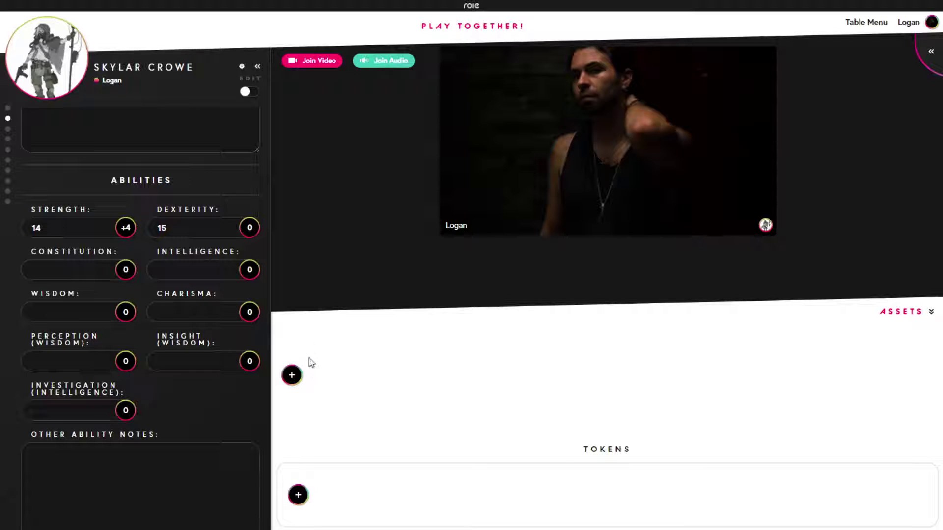
pyautogui.click(292, 377)
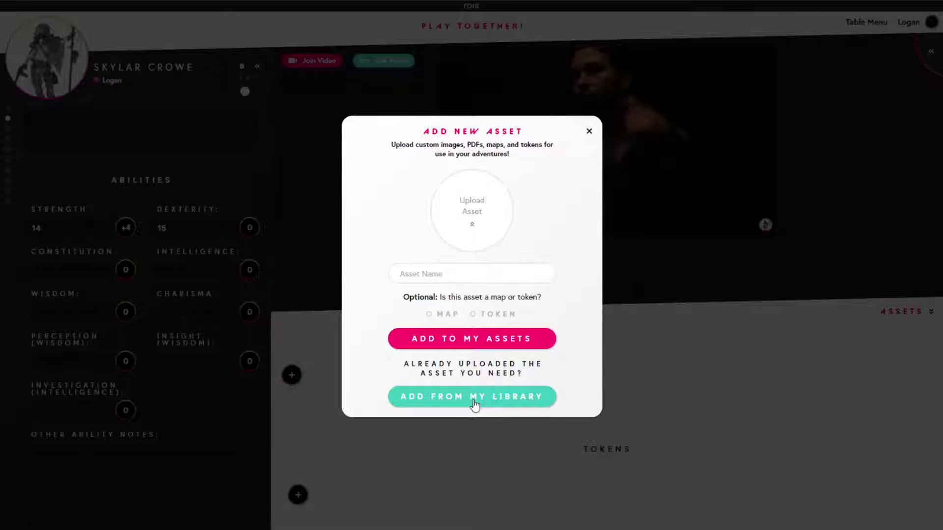
pyautogui.click(450, 404)
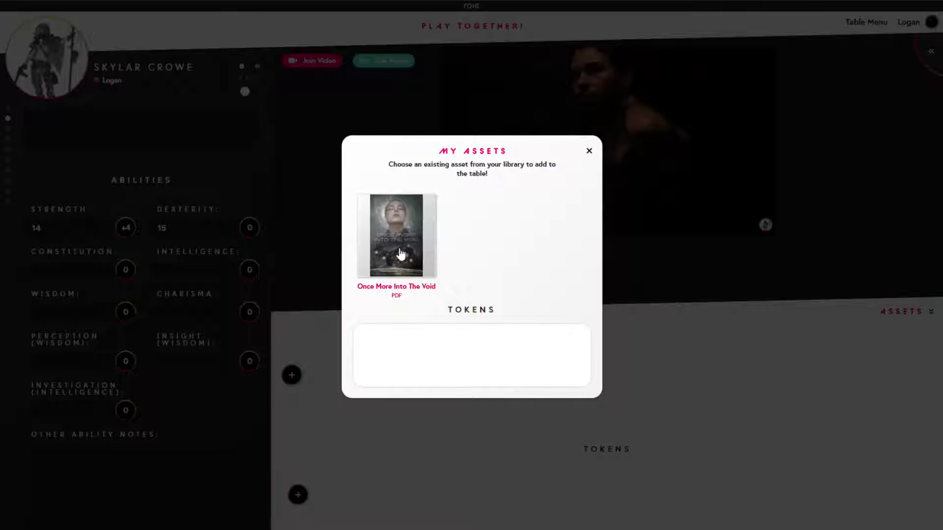
pyautogui.click(390, 229)
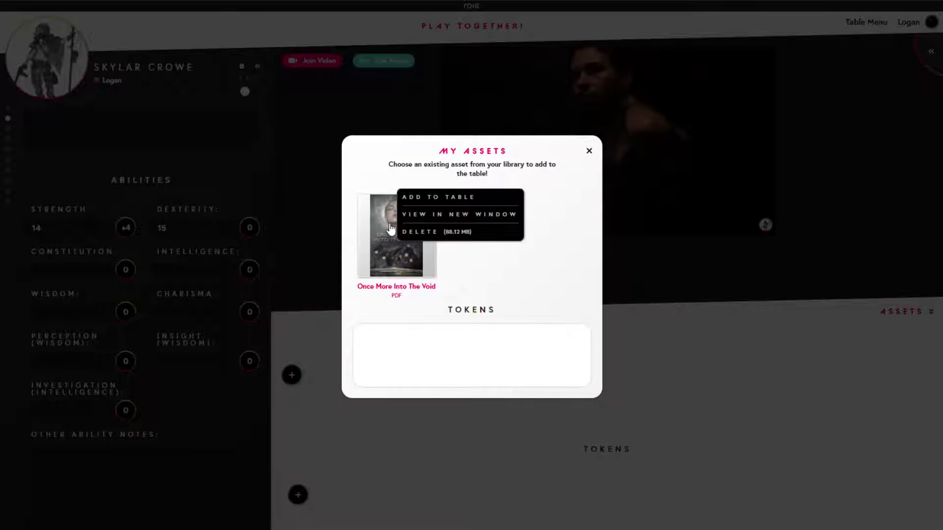
pyautogui.click(409, 200)
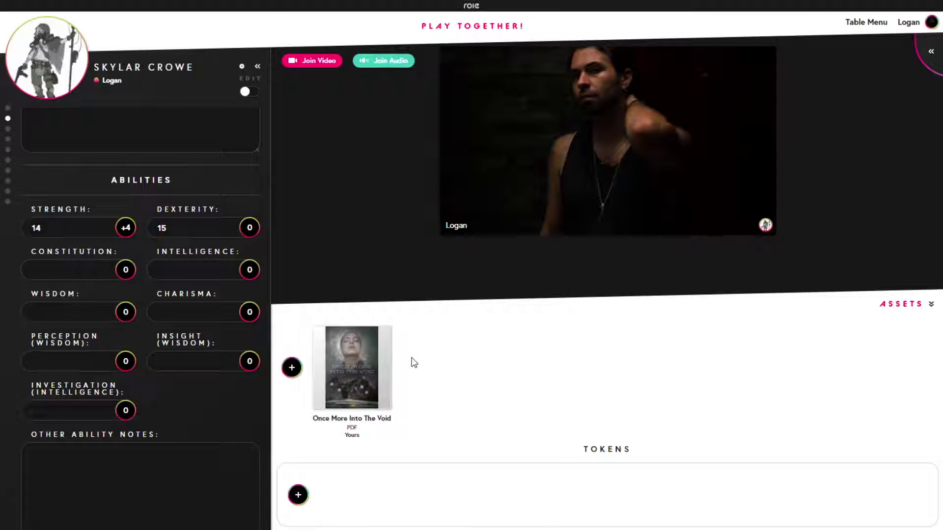
# - Make the "Once More Into The Void" PDF public and switch it back to private
pyautogui.click(361, 366)
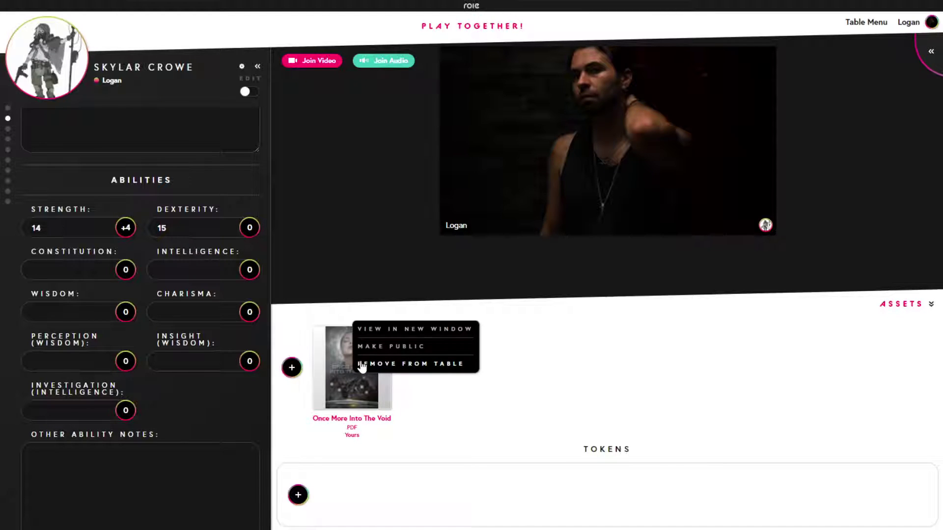
pyautogui.click(373, 348)
pyautogui.click(369, 400)
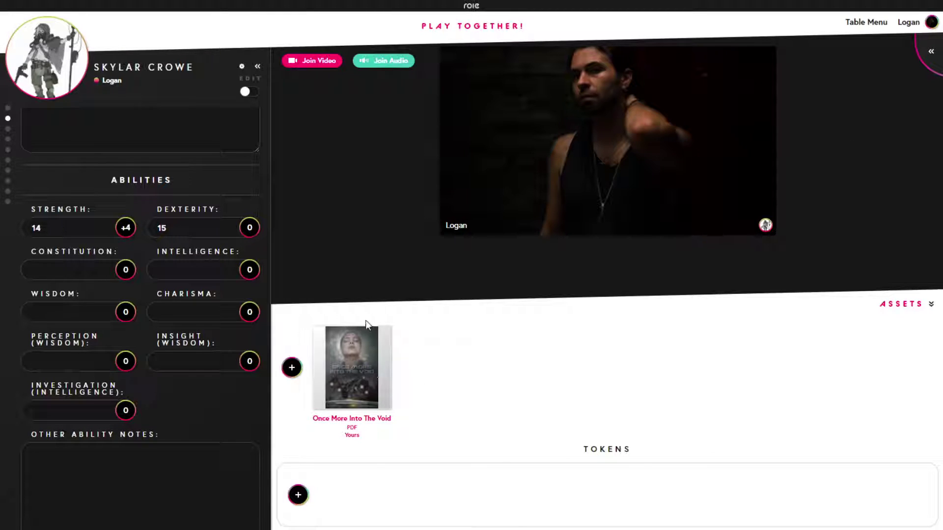
pyautogui.rightClick(363, 379)
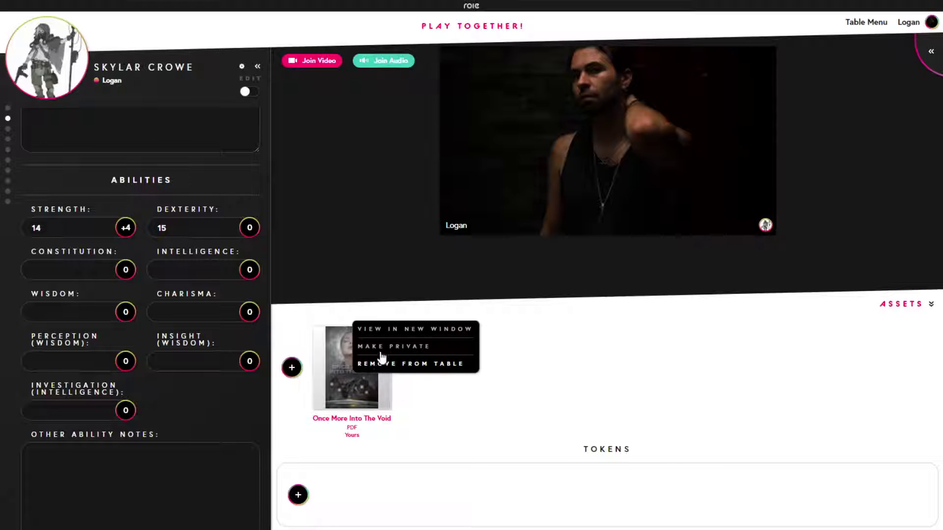
pyautogui.click(383, 350)
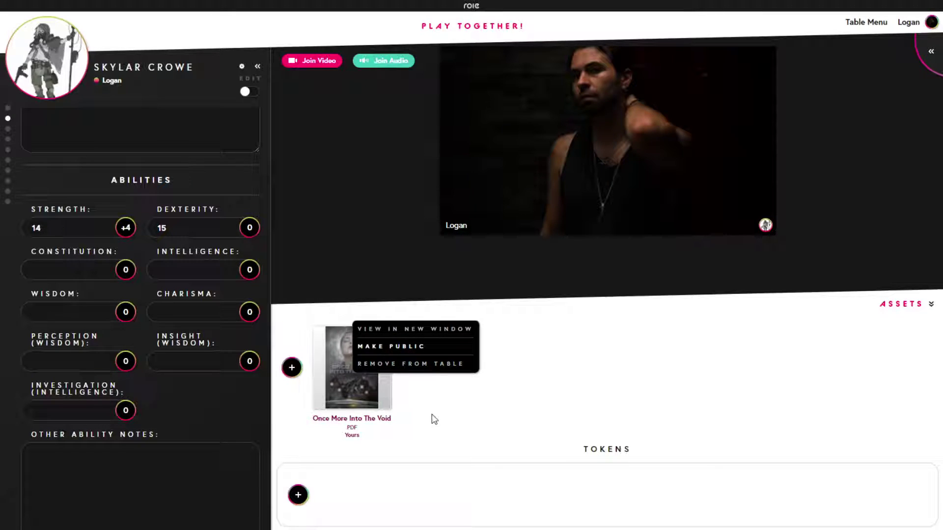
# - Make the "Once More Into The Void" PDF public and check its asset options
pyautogui.click(393, 350)
pyautogui.click(346, 402)
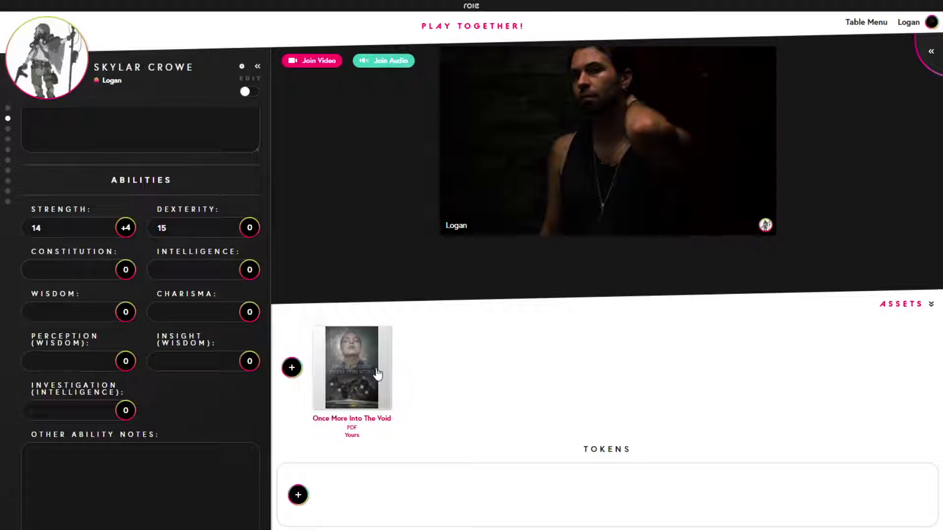
pyautogui.rightClick(346, 361)
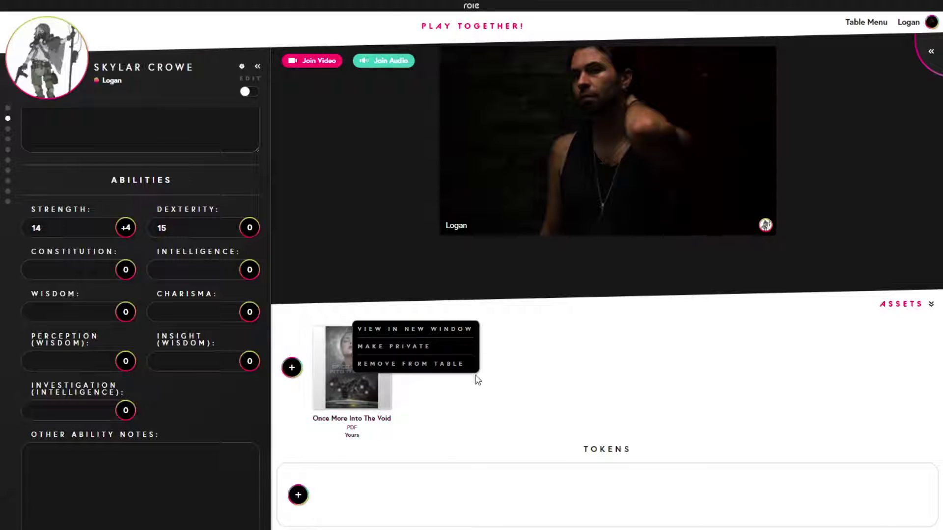
pyautogui.click(339, 392)
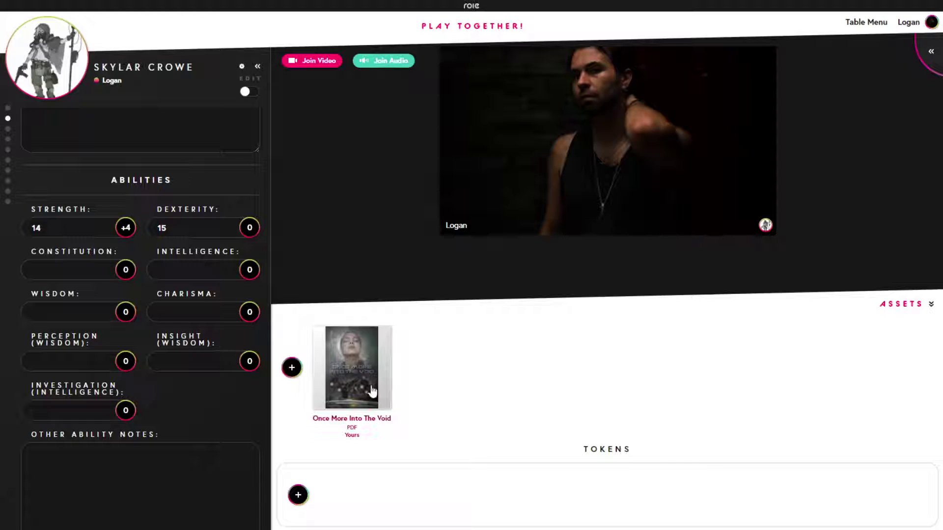
# - Upload the colorful hex-grid image as a map asset named "Lancer Map"
pyautogui.click(292, 369)
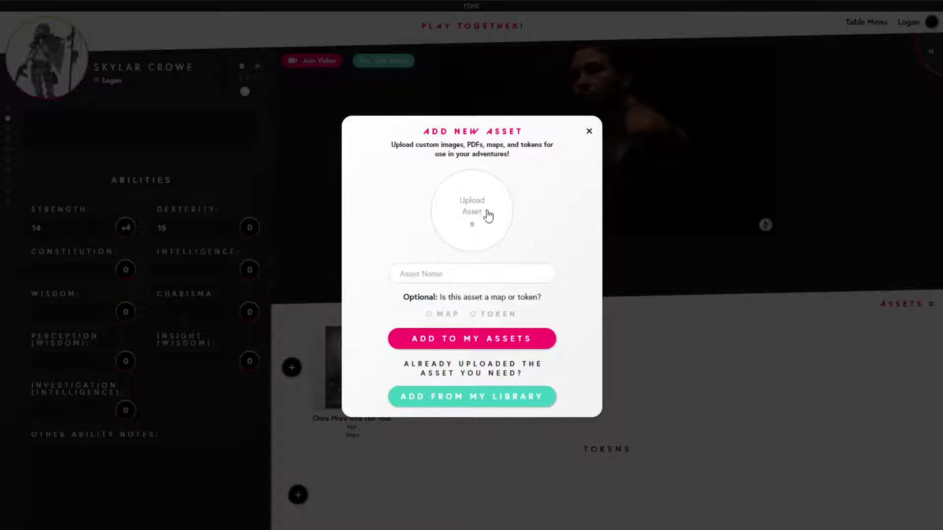
pyautogui.click(468, 220)
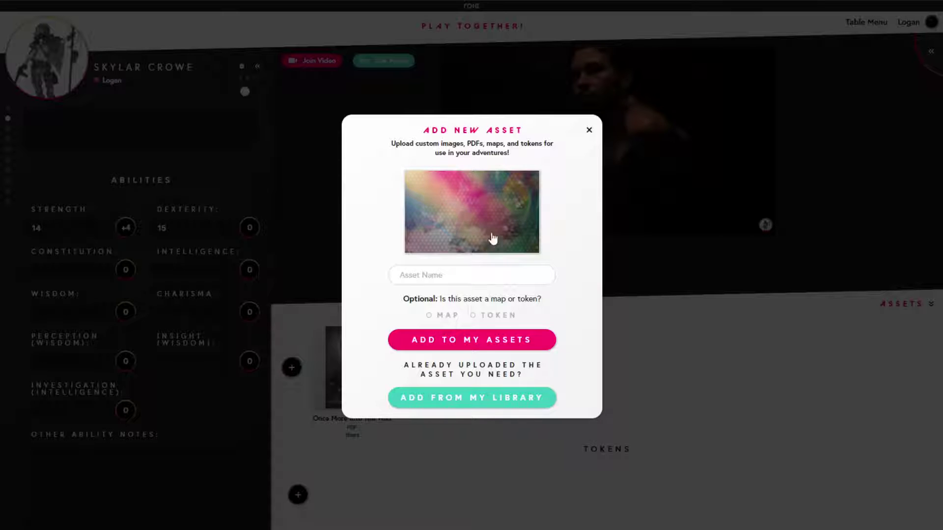
pyautogui.click(446, 274)
pyautogui.write('Lancer Map')
pyautogui.click(430, 315)
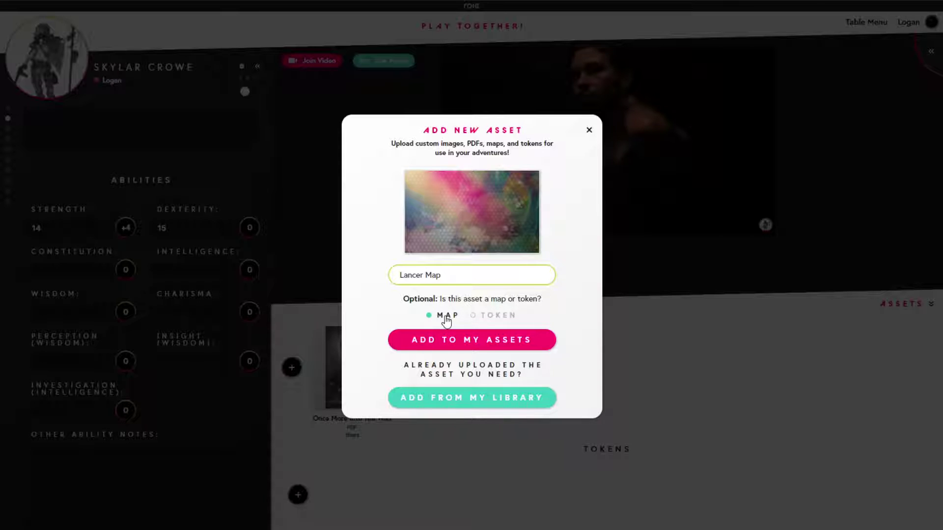
pyautogui.click(464, 345)
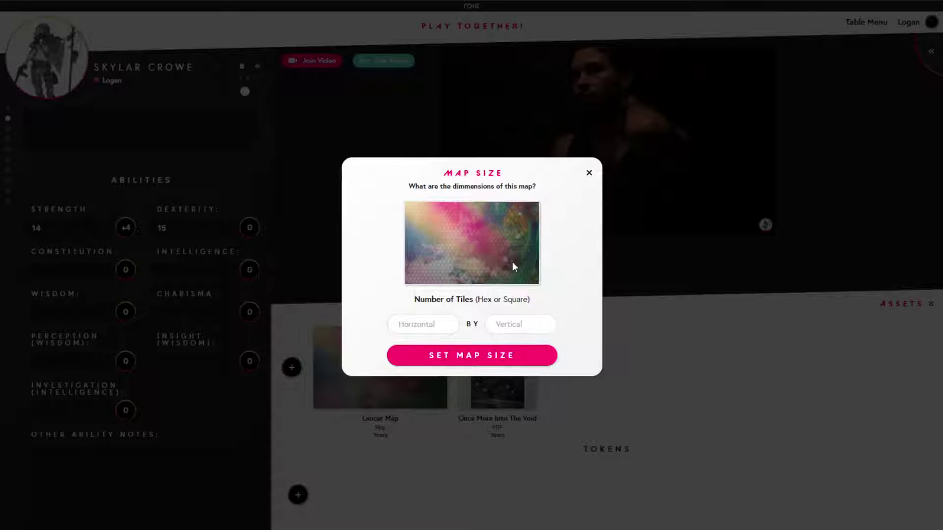
# - Set the Lancer Map's size to 34 by 24 tiles and look over its asset options
pyautogui.click(443, 324)
pyautogui.write('34')
pyautogui.click(530, 317)
pyautogui.write('24')
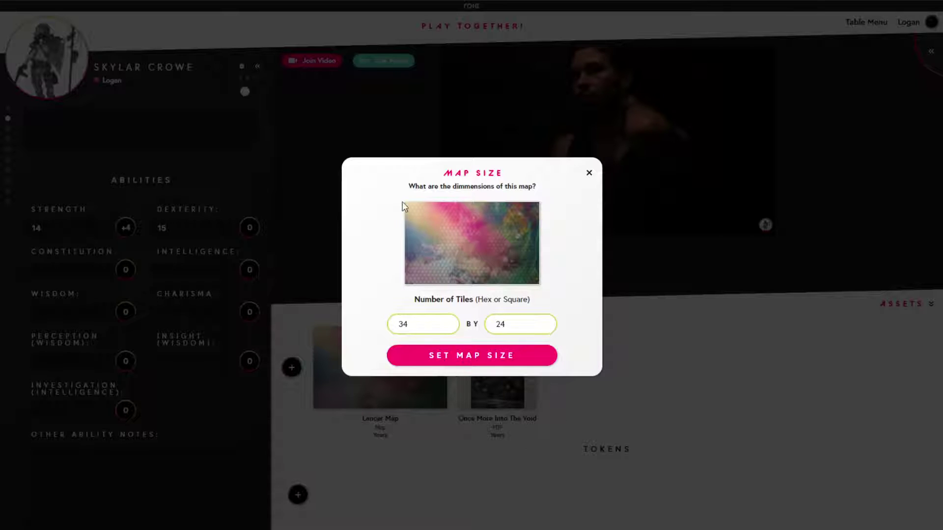
pyautogui.click(478, 361)
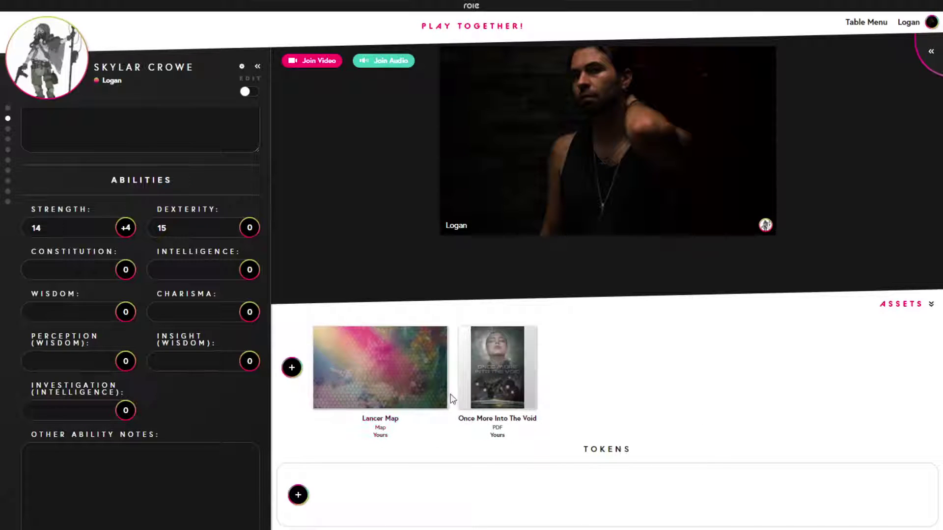
pyautogui.click(381, 389)
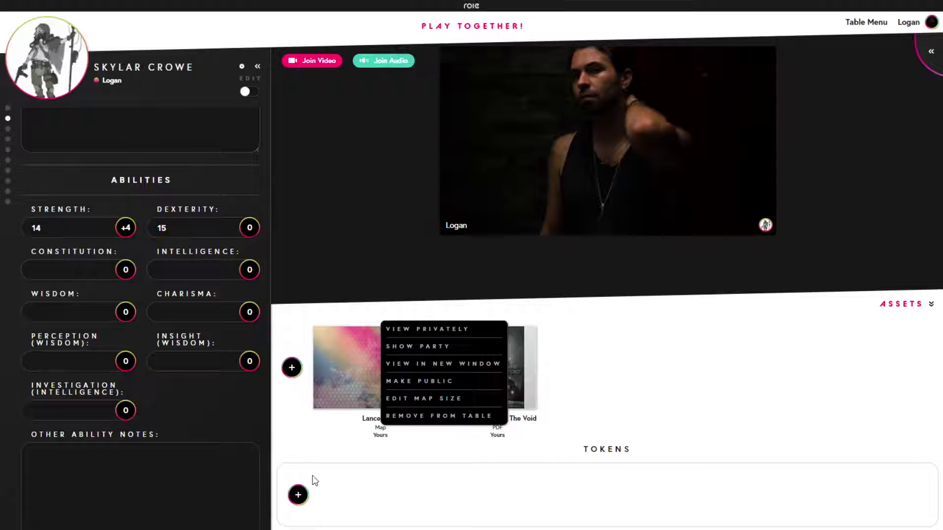
pyautogui.click(349, 369)
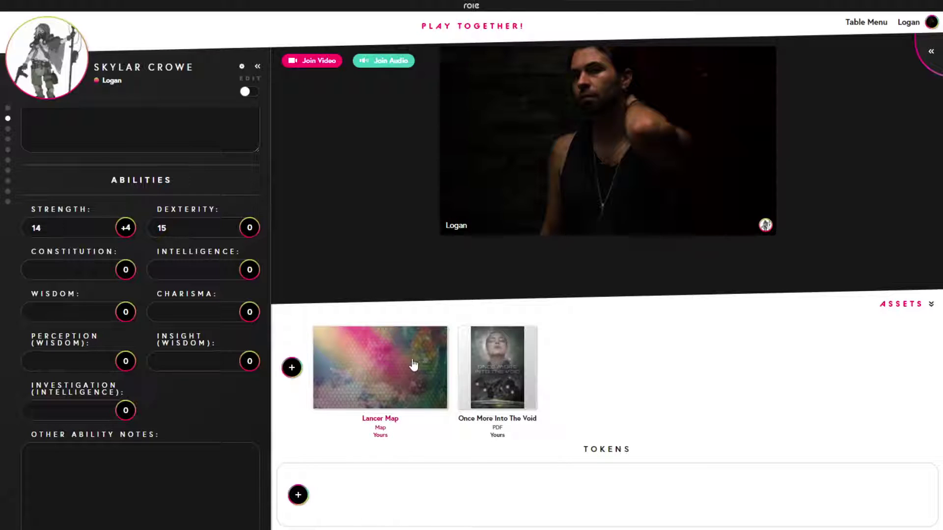
# - Upload the three-hexagon mech image as a token named "Boom Boom" and add it to the assets
pyautogui.click(299, 496)
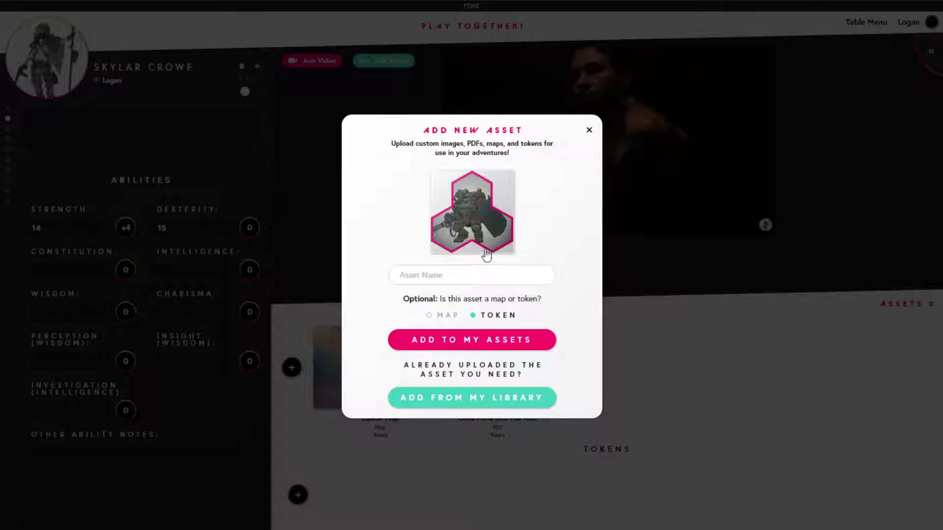
pyautogui.click(460, 273)
pyautogui.write('Boom Boom')
pyautogui.click(470, 344)
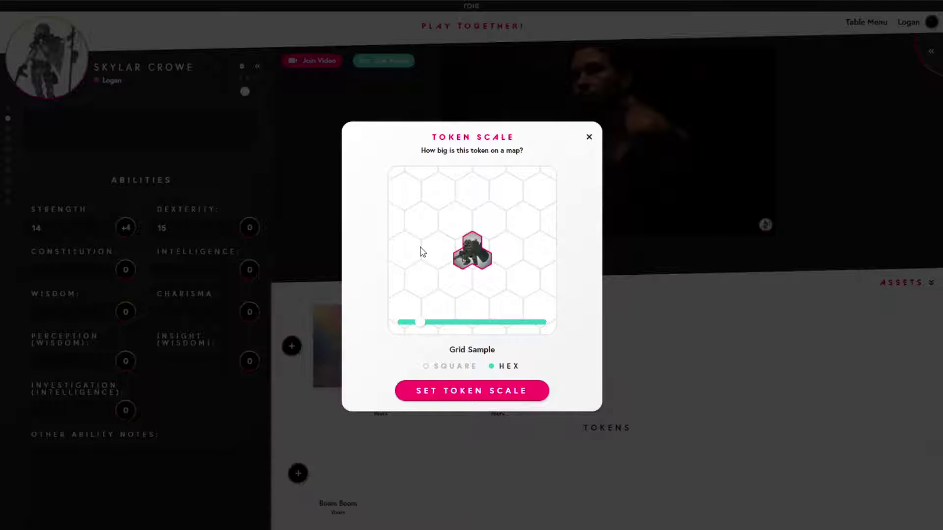
# - Enlarge the Boom Boom token and compare it on the square and hex grid samples, ending on hex
pyautogui.moveTo(422, 326); pyautogui.dragTo(432, 327)
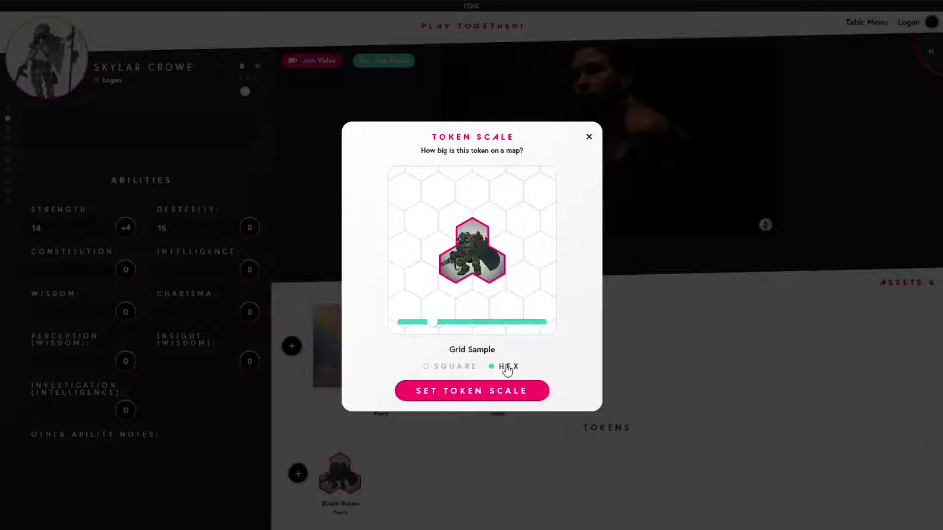
pyautogui.click(442, 369)
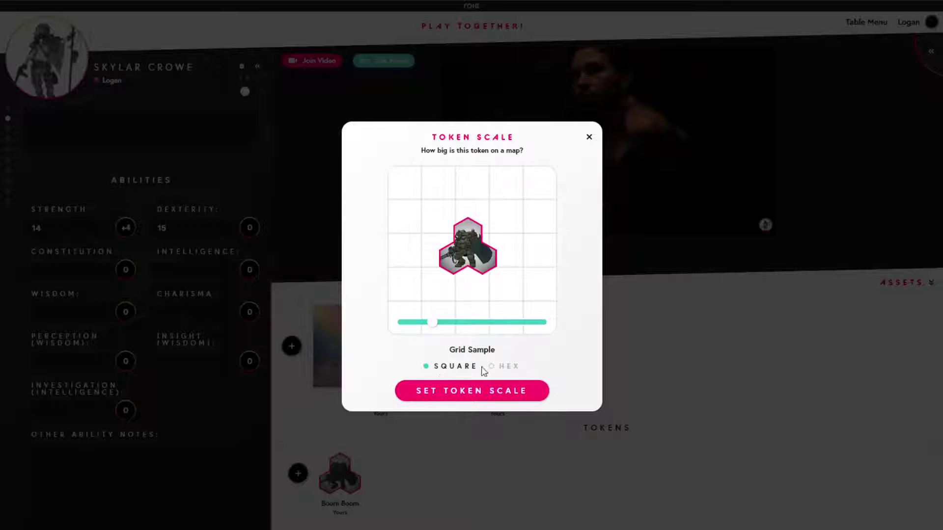
pyautogui.click(513, 373)
pyautogui.click(438, 368)
pyautogui.moveTo(469, 252)
pyautogui.mouseDown()
pyautogui.moveTo(469, 235)
pyautogui.moveTo(445, 227)
pyautogui.moveTo(500, 265)
pyautogui.moveTo(429, 237)
pyautogui.moveTo(481, 238)
pyautogui.moveTo(452, 266)
pyautogui.moveTo(477, 247)
pyautogui.moveTo(454, 236)
pyautogui.moveTo(464, 232)
pyautogui.moveTo(472, 258)
pyautogui.mouseUp()
pyautogui.click(491, 366)
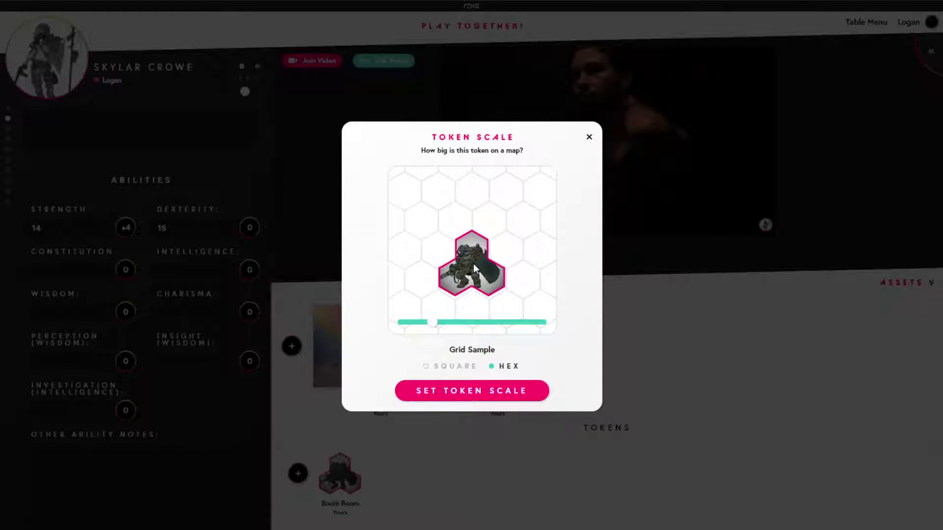
# - Fine-tune the Boom Boom token's size and position to cover three sample hexes, and set the token scale
pyautogui.moveTo(432, 322)
pyautogui.mouseDown()
pyautogui.moveTo(414, 325)
pyautogui.moveTo(521, 327)
pyautogui.moveTo(421, 319)
pyautogui.moveTo(431, 321)
pyautogui.mouseUp()
pyautogui.moveTo(473, 240); pyautogui.dragTo(474, 269)
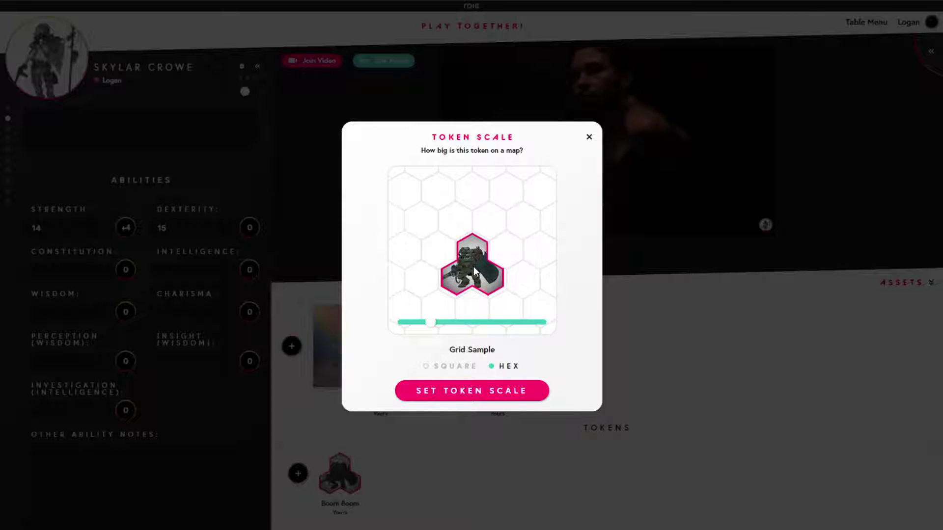
pyautogui.click(431, 325)
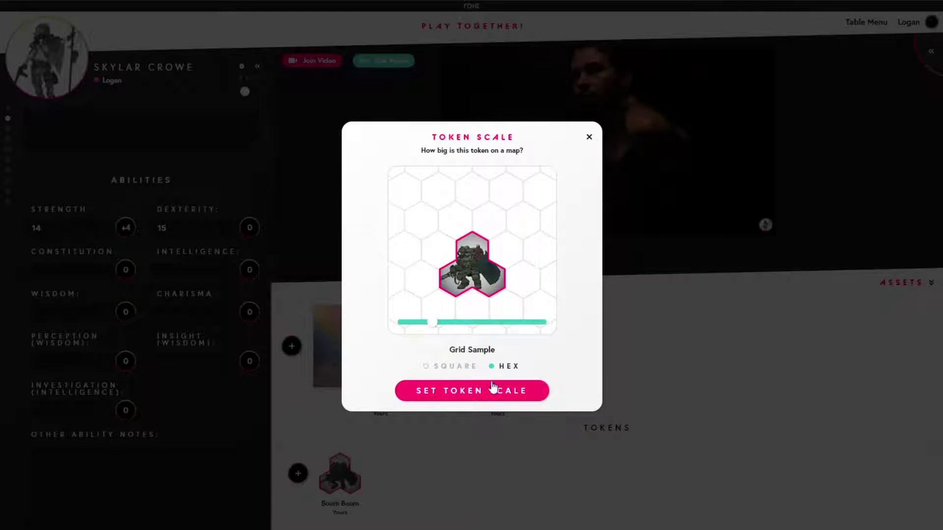
pyautogui.click(489, 392)
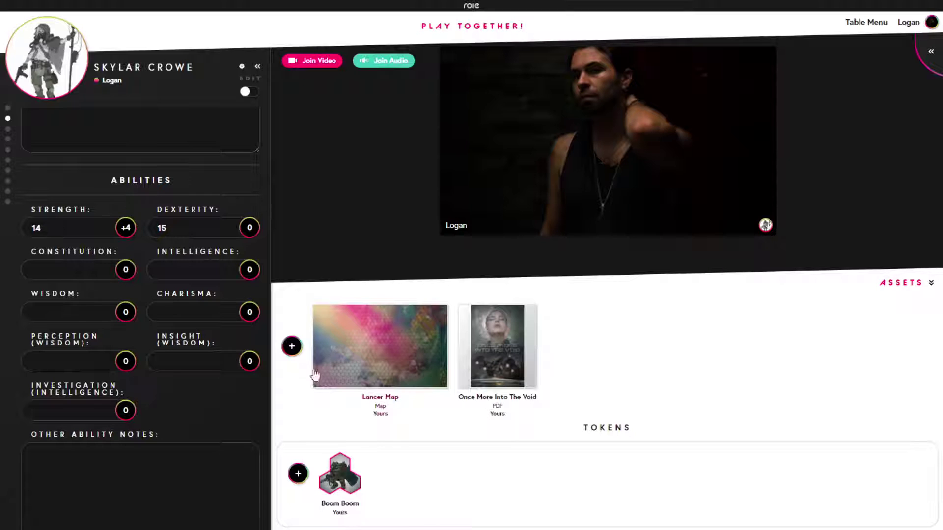
# - Show the Lancer Map to the party
pyautogui.click(382, 346)
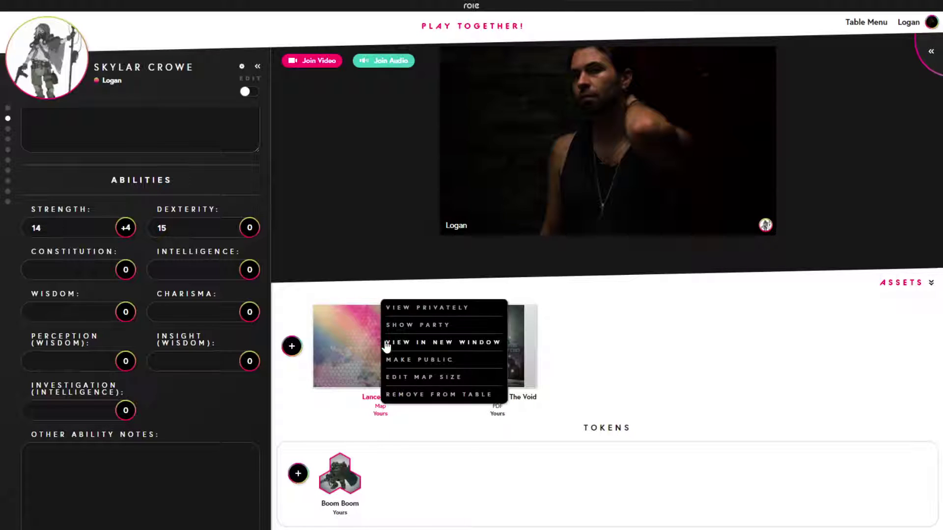
pyautogui.click(407, 326)
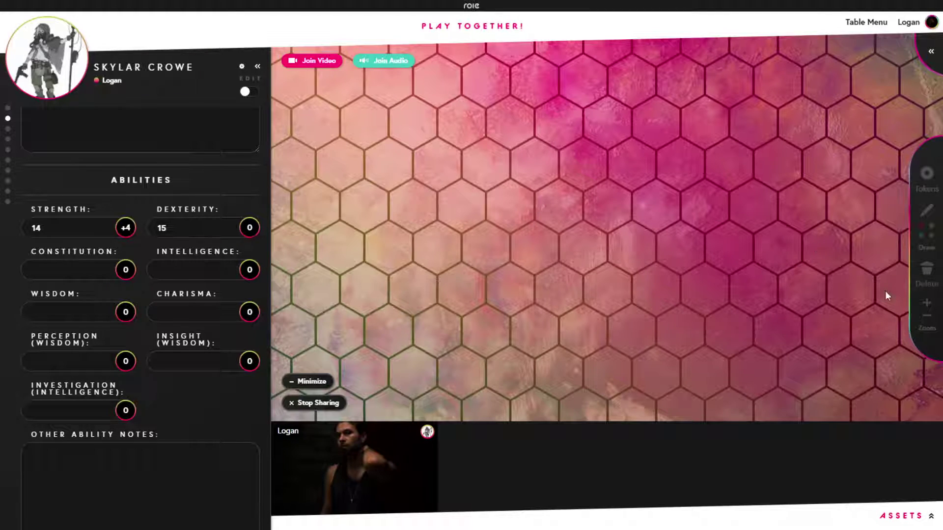
pyautogui.click(927, 317)
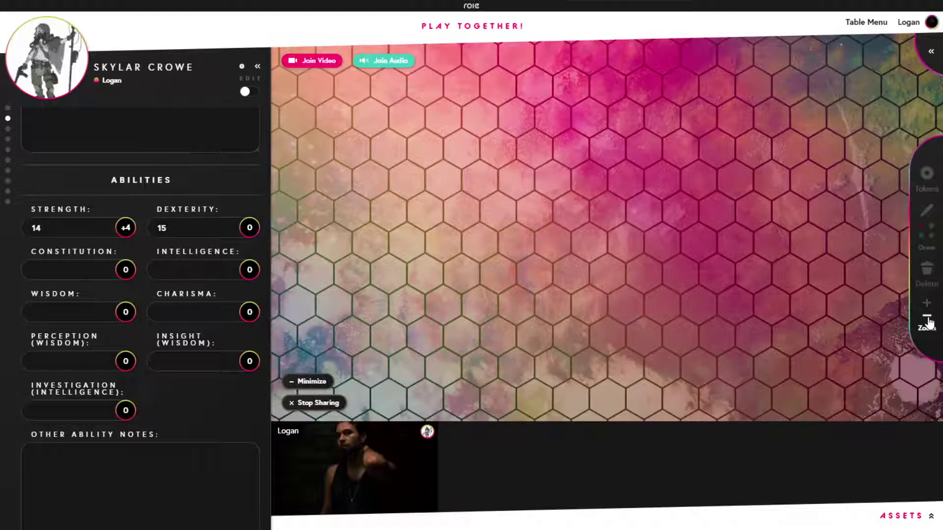
pyautogui.click(928, 319)
pyautogui.click(928, 319)
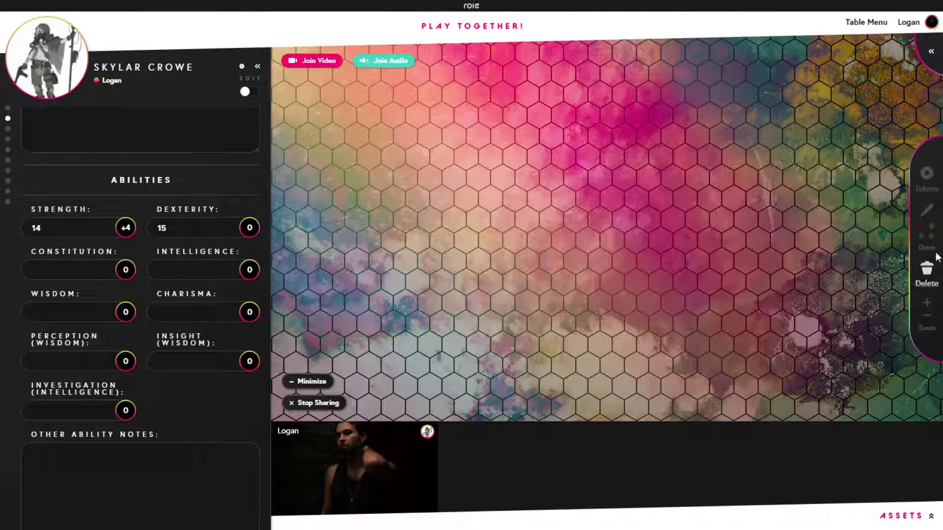
# - Draw a teal circle, a short line and a small stroke on the map, and delete the small stroke
pyautogui.click(927, 210)
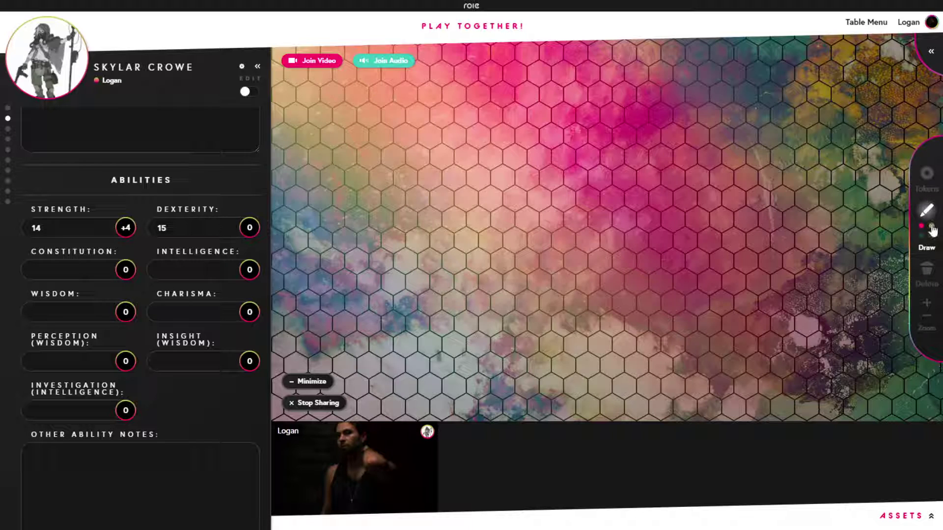
pyautogui.click(921, 236)
pyautogui.moveTo(627, 191); pyautogui.dragTo(584, 126)
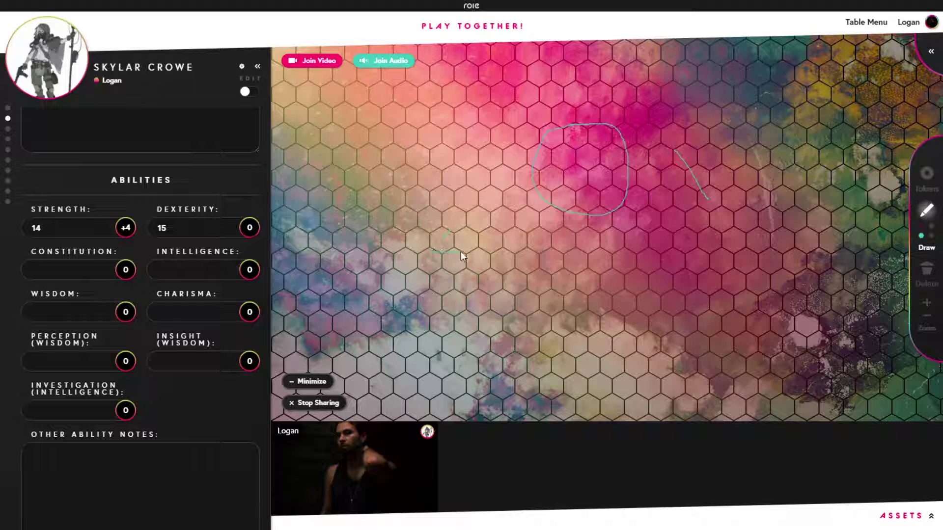
pyautogui.click(926, 270)
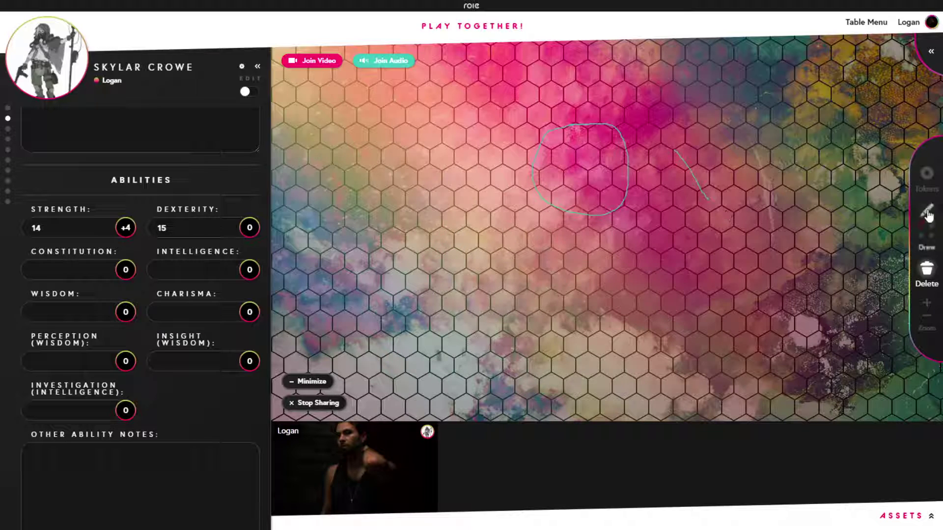
# - Place a Boom Boom token on the map and move it to the hexes right of the teal line
pyautogui.click(929, 174)
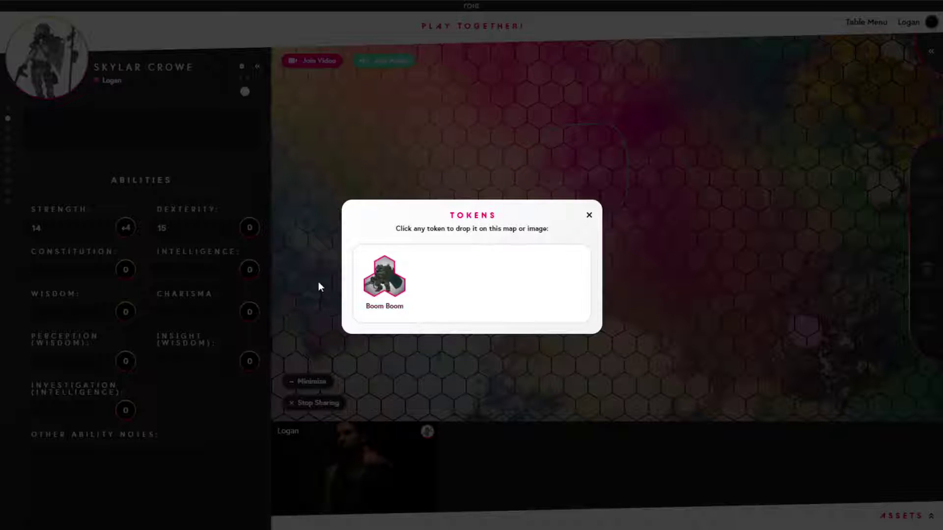
pyautogui.click(375, 284)
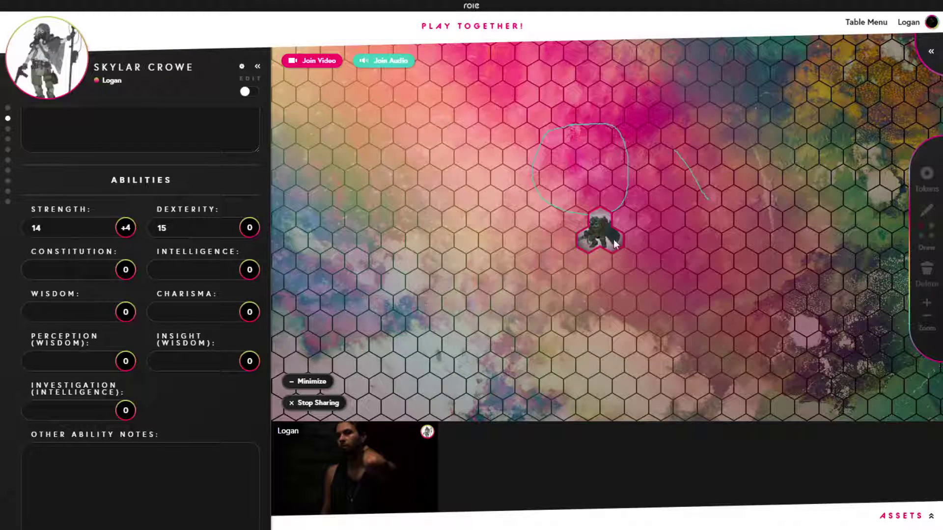
pyautogui.moveTo(614, 235); pyautogui.dragTo(619, 255)
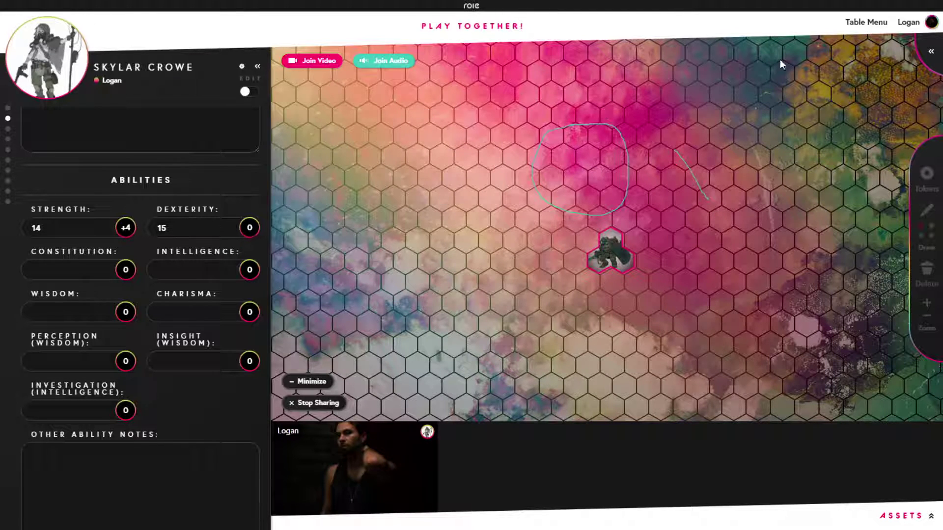
pyautogui.moveTo(614, 257); pyautogui.dragTo(590, 258)
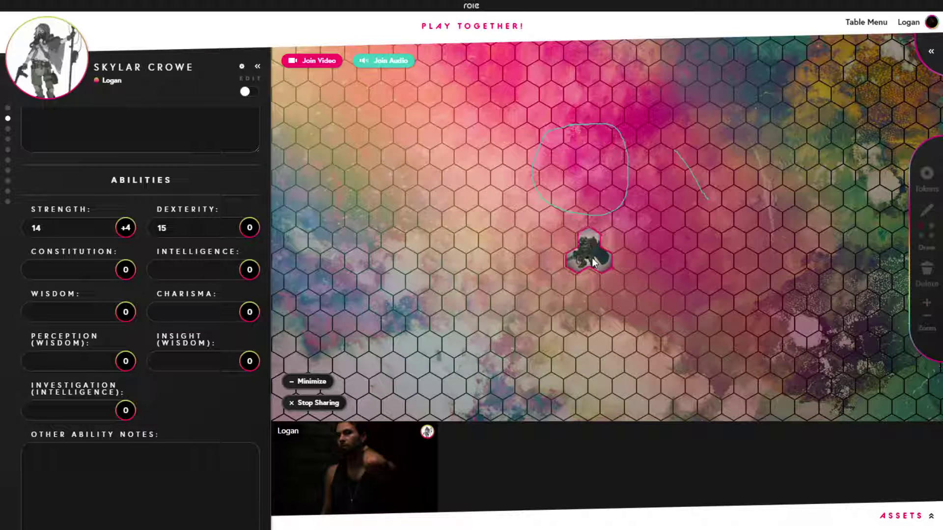
pyautogui.moveTo(591, 258); pyautogui.dragTo(782, 157)
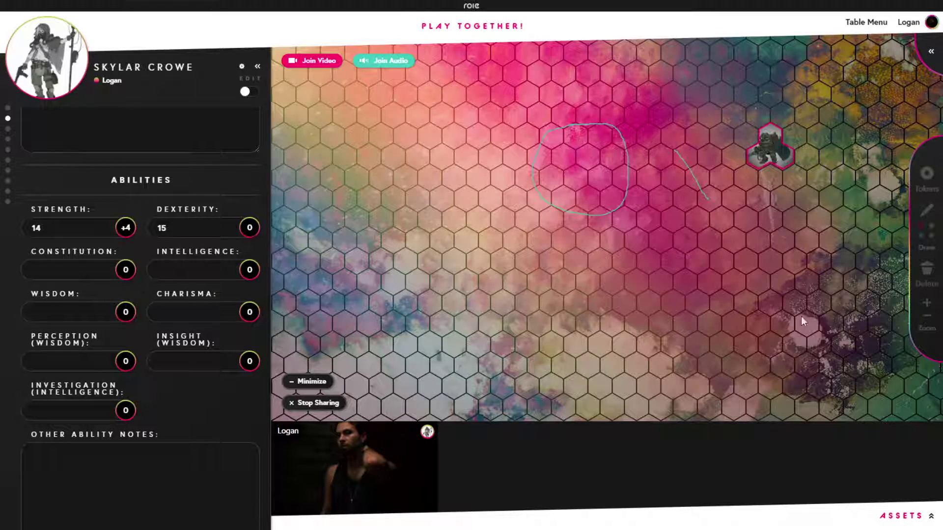
# - Place a second Boom Boom token just below the first one, and delete the first token
pyautogui.click(927, 176)
pyautogui.click(383, 277)
pyautogui.moveTo(600, 231); pyautogui.dragTo(749, 218)
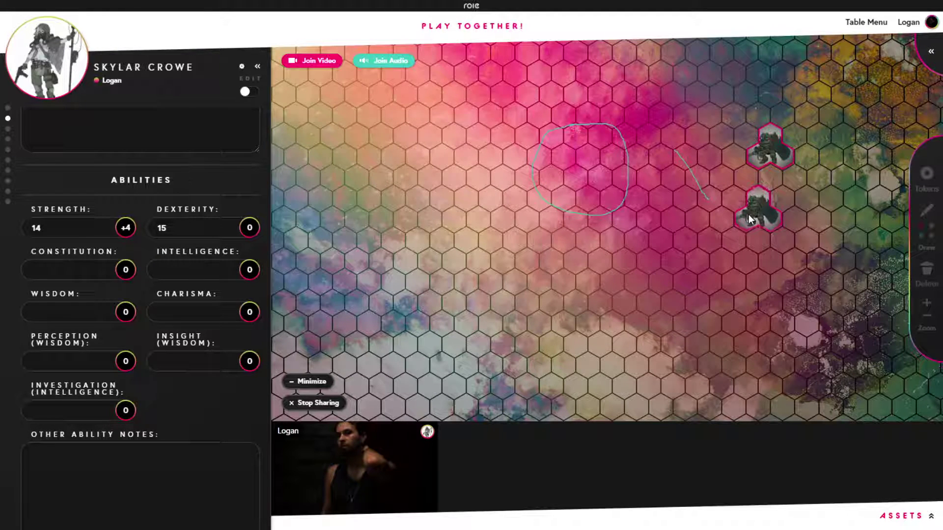
pyautogui.click(790, 158)
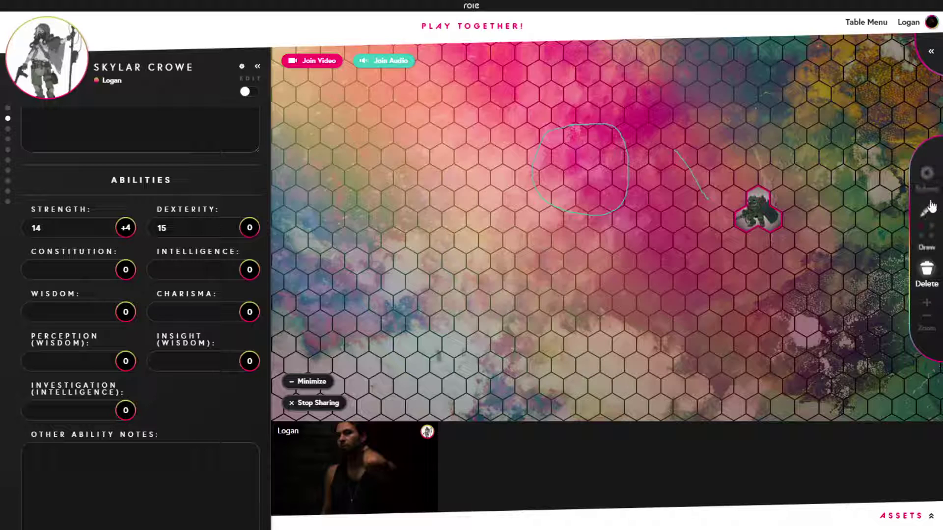
# - Add another Boom Boom token and move both tokens side by side to the hexes below and left of the teal circle
pyautogui.click(926, 182)
pyautogui.click(407, 291)
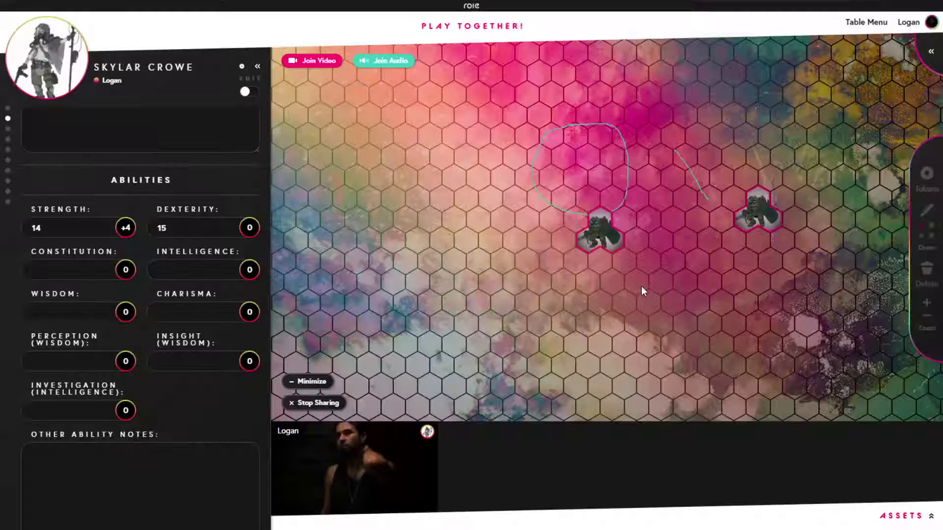
pyautogui.moveTo(767, 219); pyautogui.dragTo(509, 280)
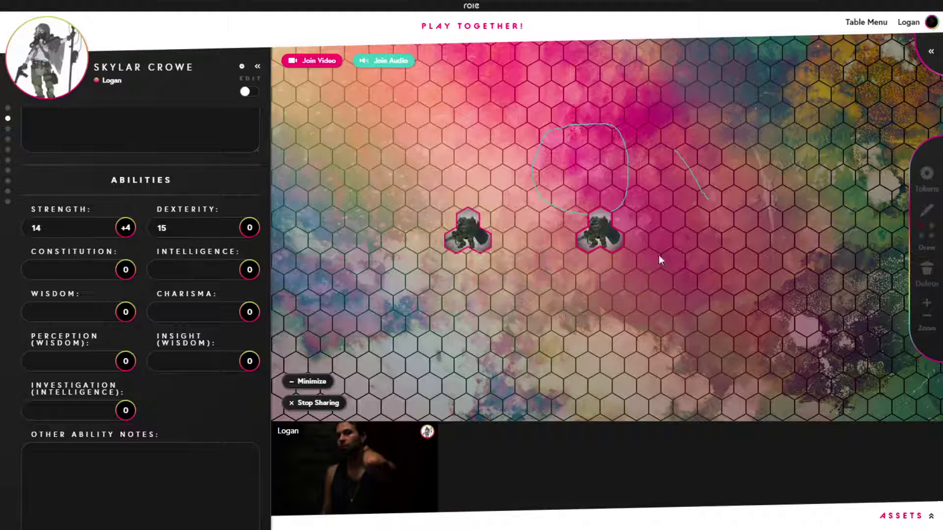
pyautogui.moveTo(605, 242); pyautogui.dragTo(509, 284)
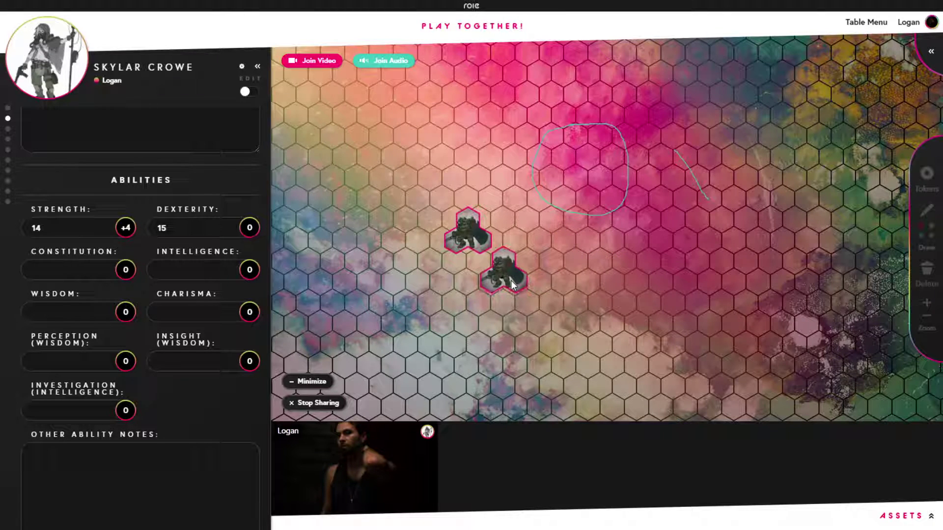
pyautogui.moveTo(469, 243); pyautogui.dragTo(458, 244)
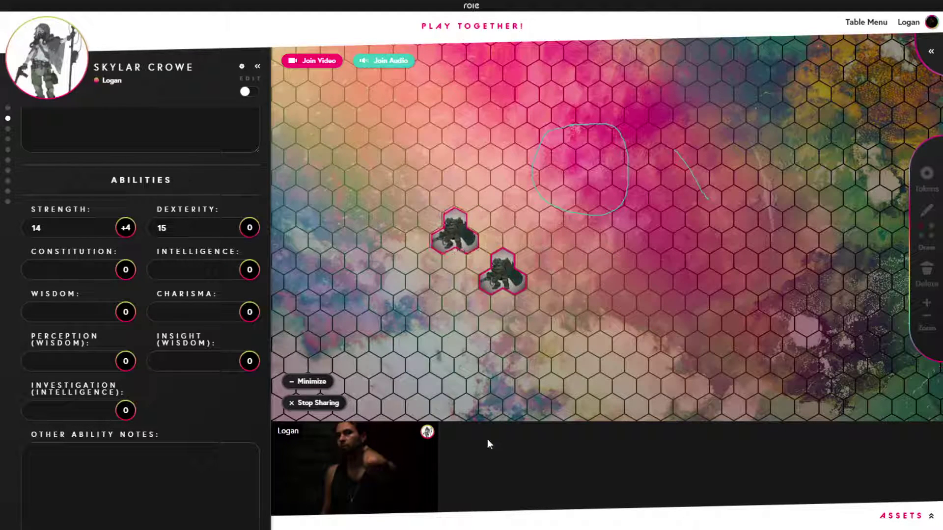
# - Minimize the shared map, enlarge it again, and stop sharing it
pyautogui.click(309, 381)
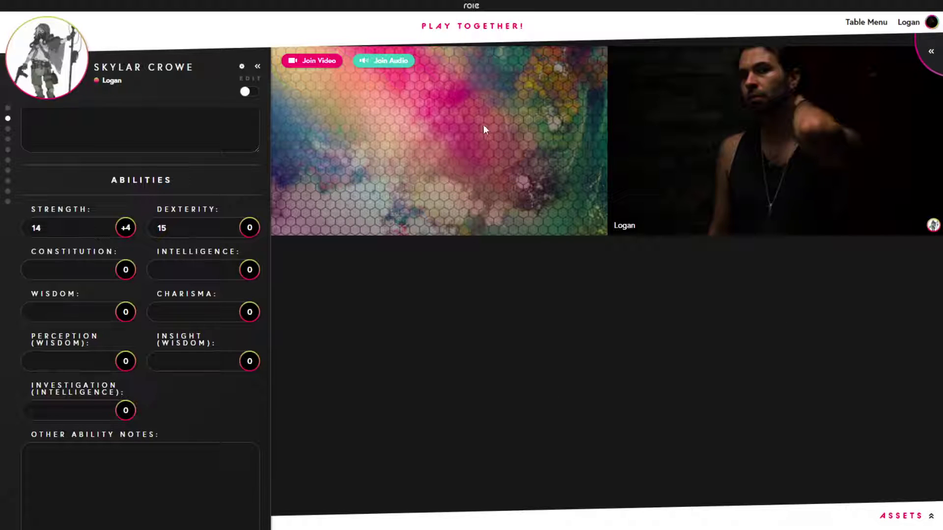
pyautogui.click(402, 130)
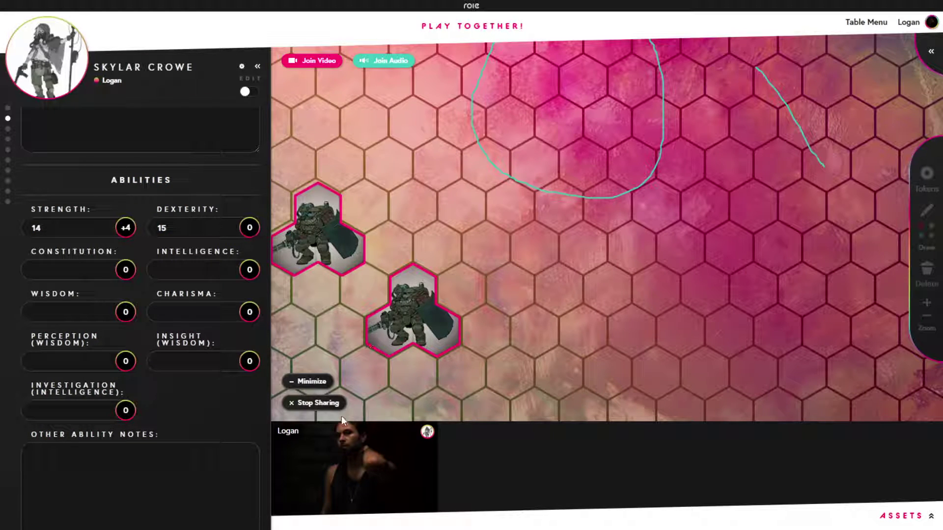
pyautogui.click(314, 404)
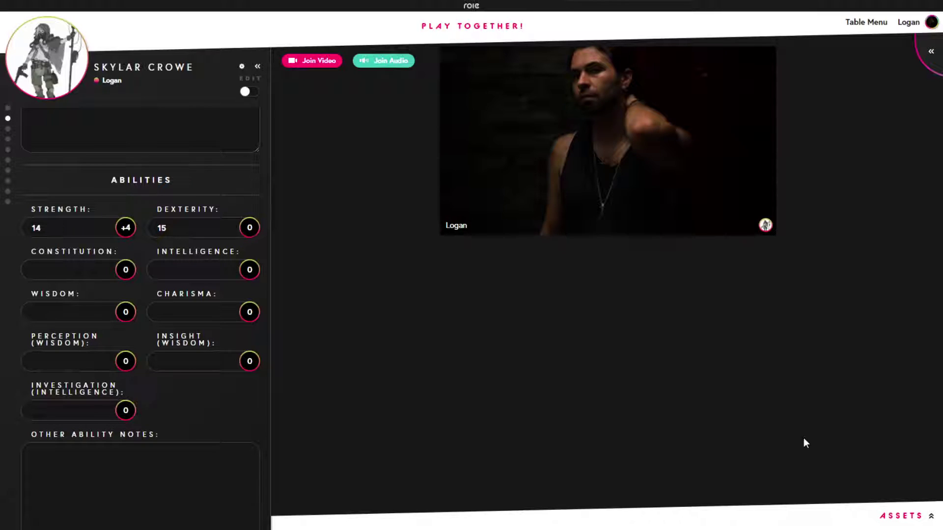
# - Remove the Boom Boom token from the table and add it back from the asset library
pyautogui.click(918, 521)
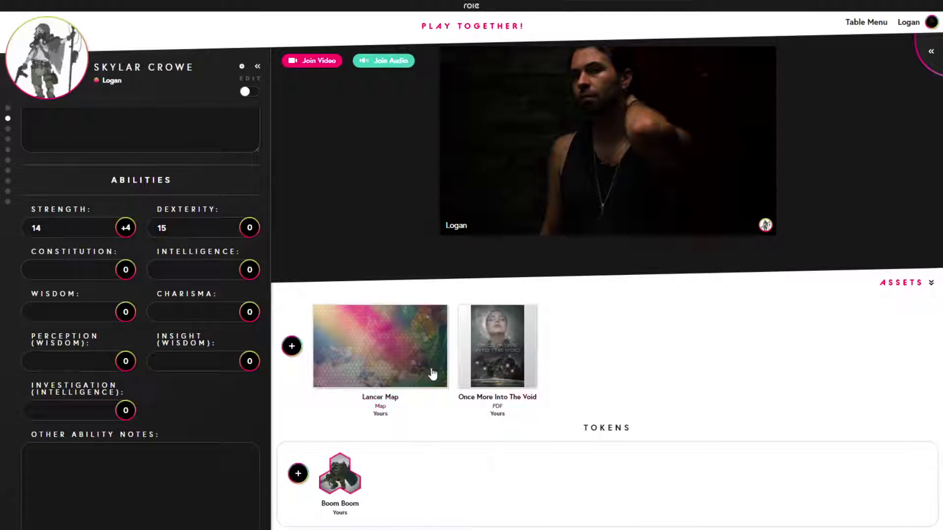
pyautogui.click(350, 479)
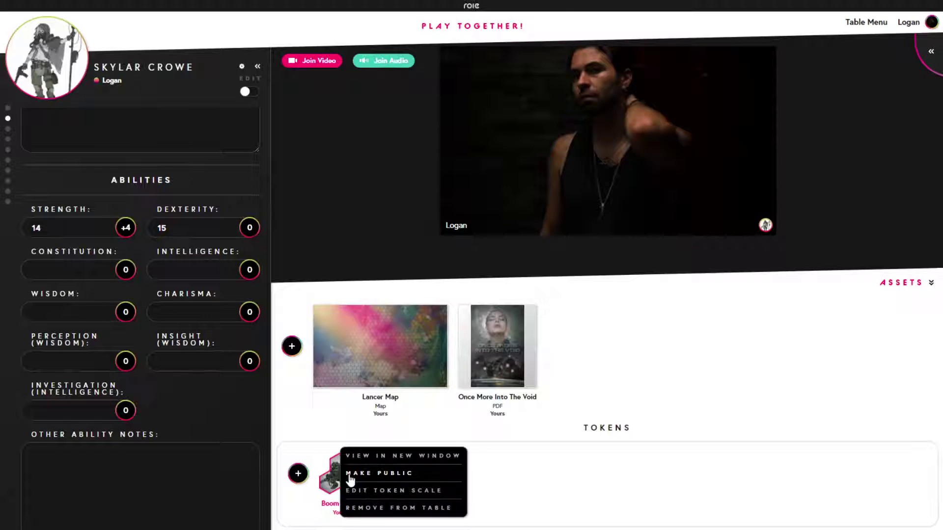
pyautogui.click(380, 510)
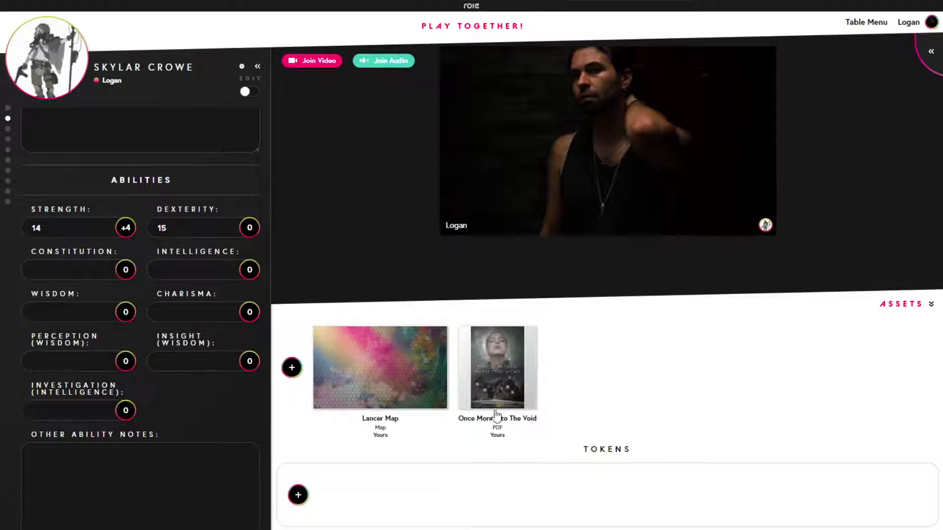
pyautogui.click(297, 495)
pyautogui.click(436, 399)
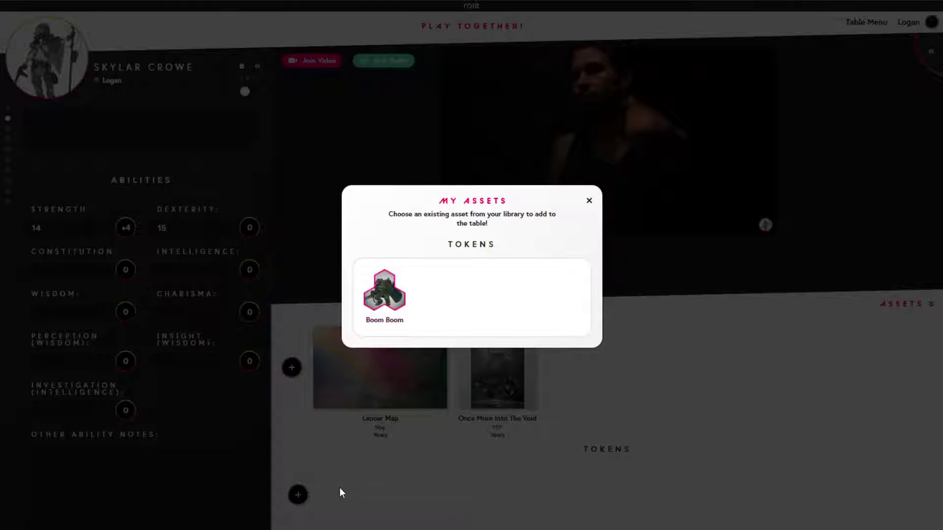
pyautogui.click(378, 296)
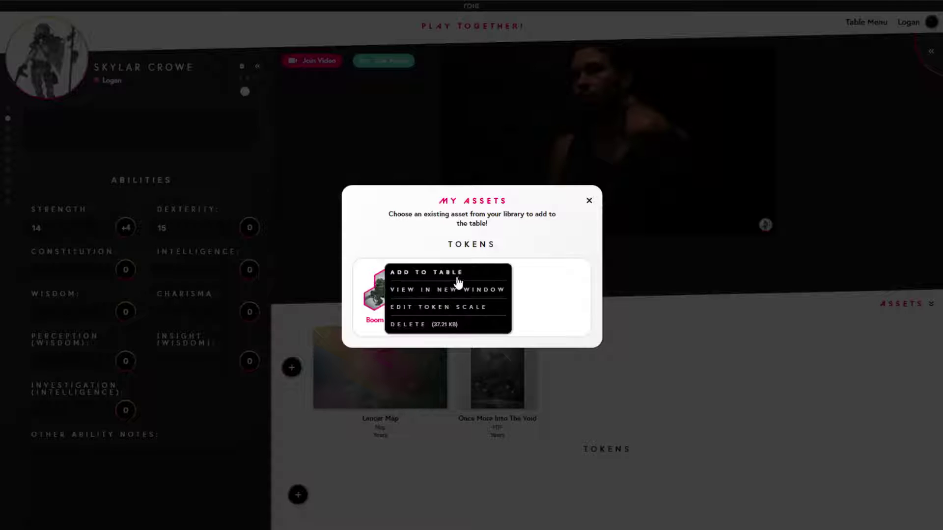
pyautogui.click(456, 271)
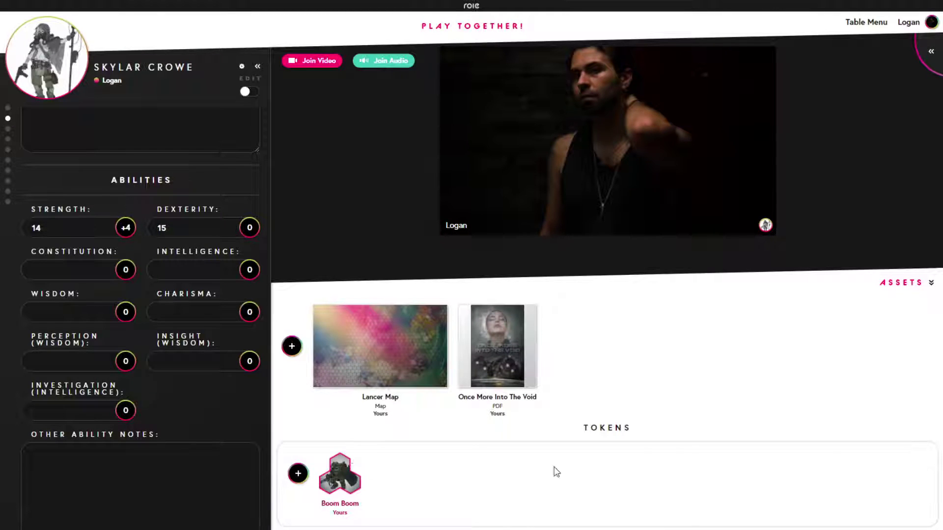
pyautogui.click(929, 283)
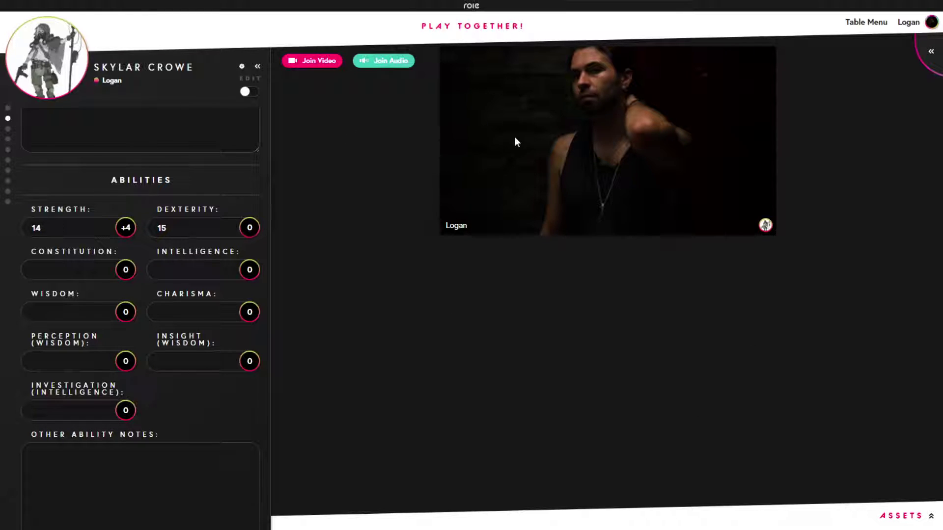
# - Confirm the USB Video Device camera and Blue Snowball microphone in the video settings, and join the video call
pyautogui.click(873, 24)
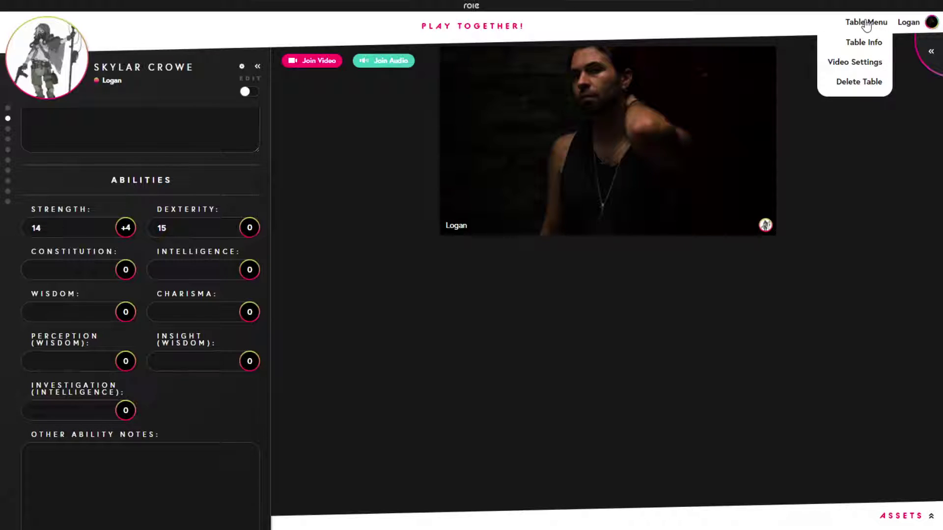
pyautogui.click(854, 63)
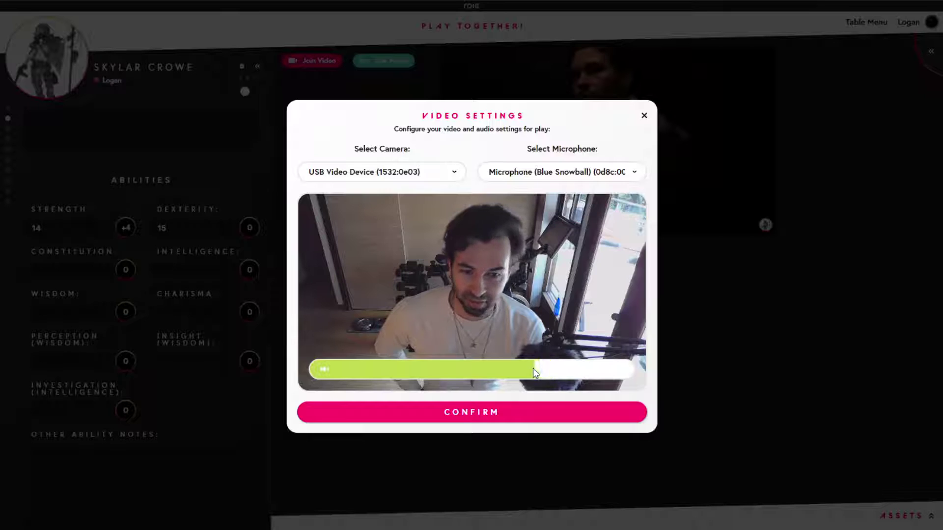
pyautogui.click(509, 418)
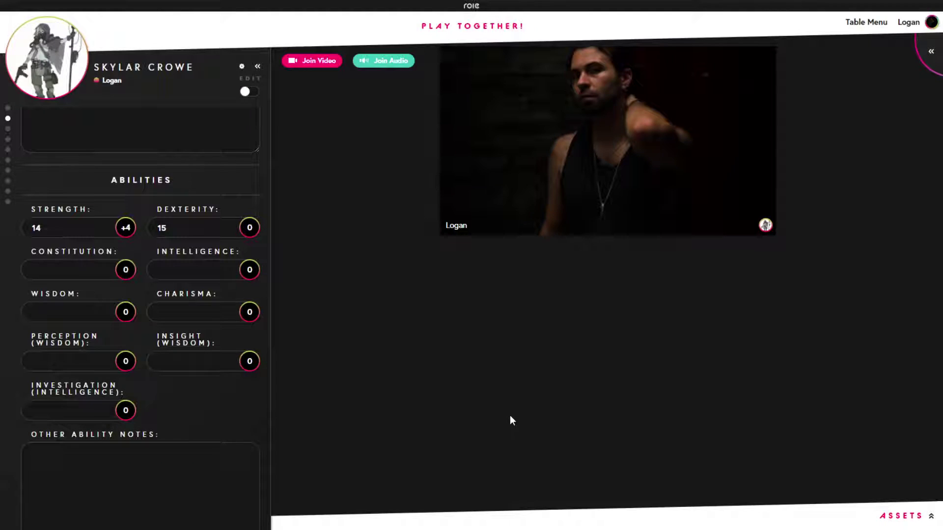
pyautogui.click(302, 66)
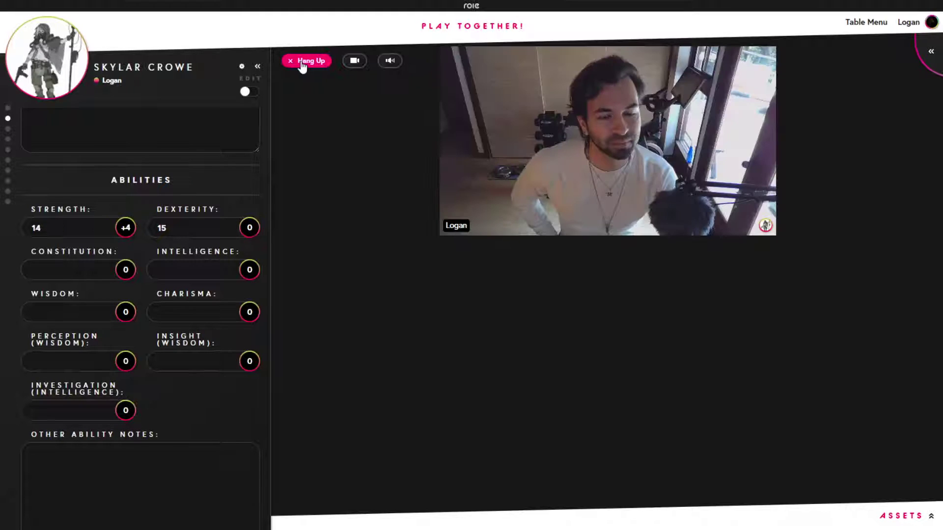
# - Toggle the microphone and the camera off and back on, and hang up the call
pyautogui.click(396, 64)
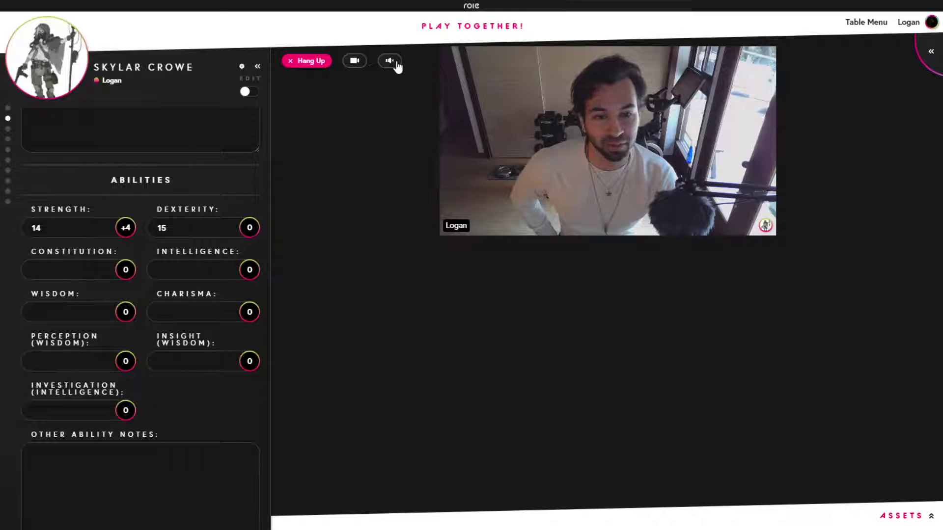
pyautogui.click(393, 64)
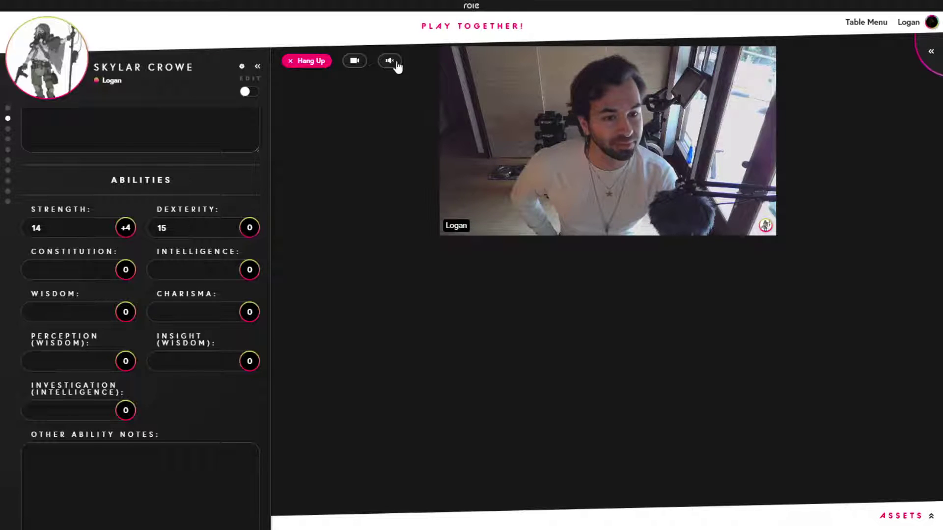
pyautogui.click(355, 64)
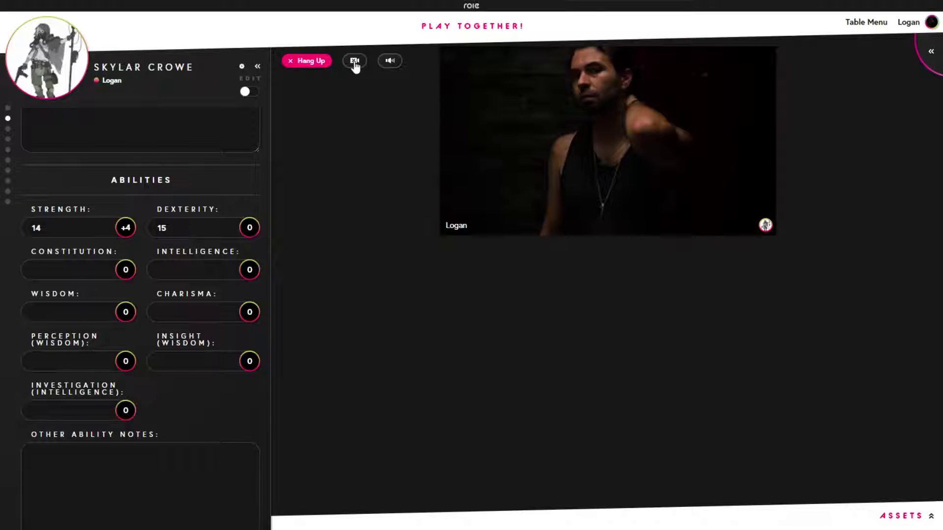
pyautogui.click(355, 64)
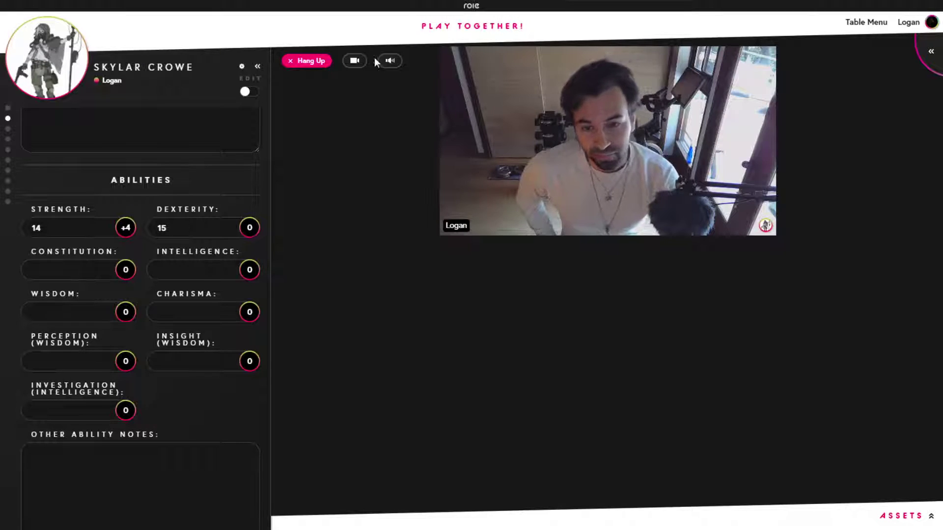
pyautogui.click(306, 61)
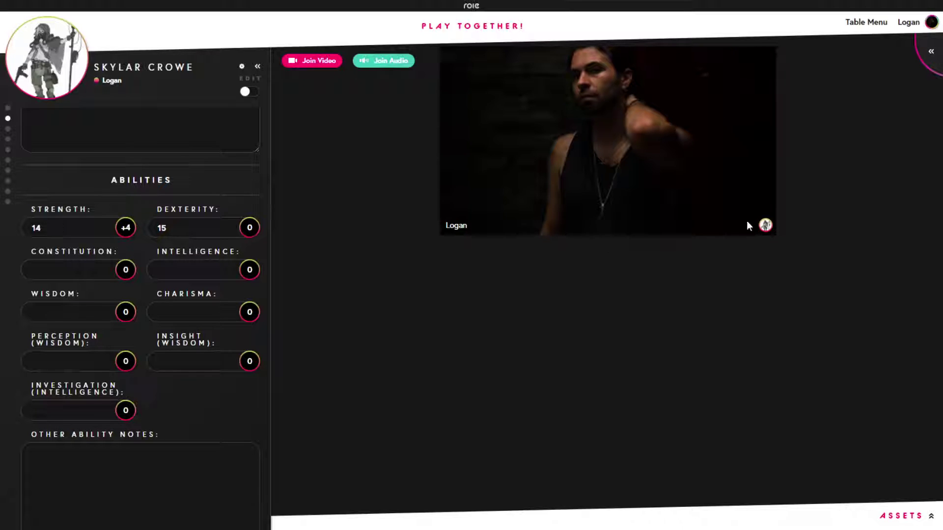
# - Return to the overview of tables, sheets and assets, and reopen the "Play Together!" table
pyautogui.click(904, 23)
pyautogui.click(902, 41)
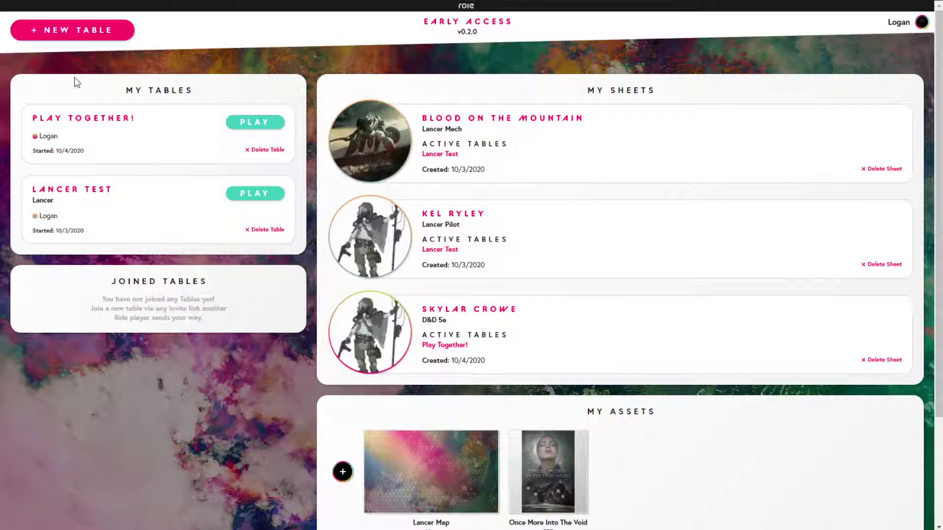
pyautogui.click(260, 126)
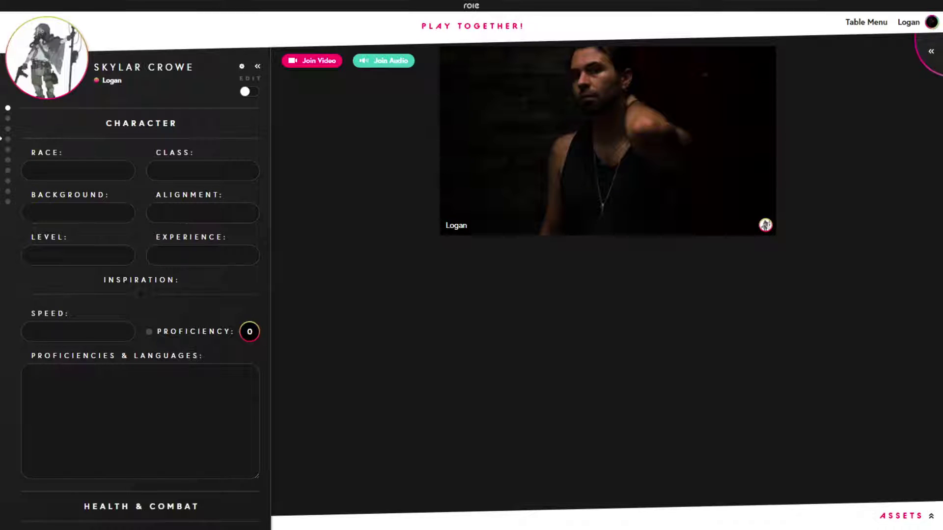
# - Look through the Saving Throws and Equipment sections of the character sheet, and show the table's options
pyautogui.click(8, 139)
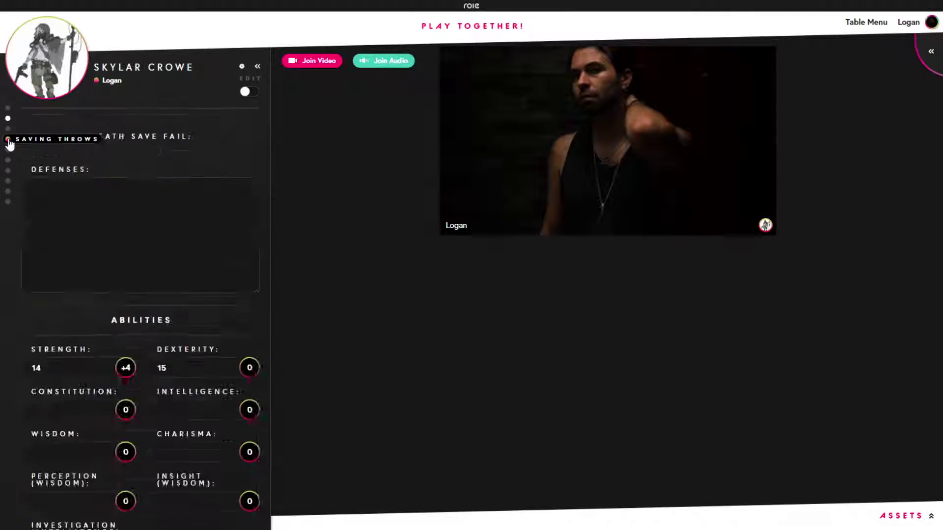
pyautogui.click(8, 181)
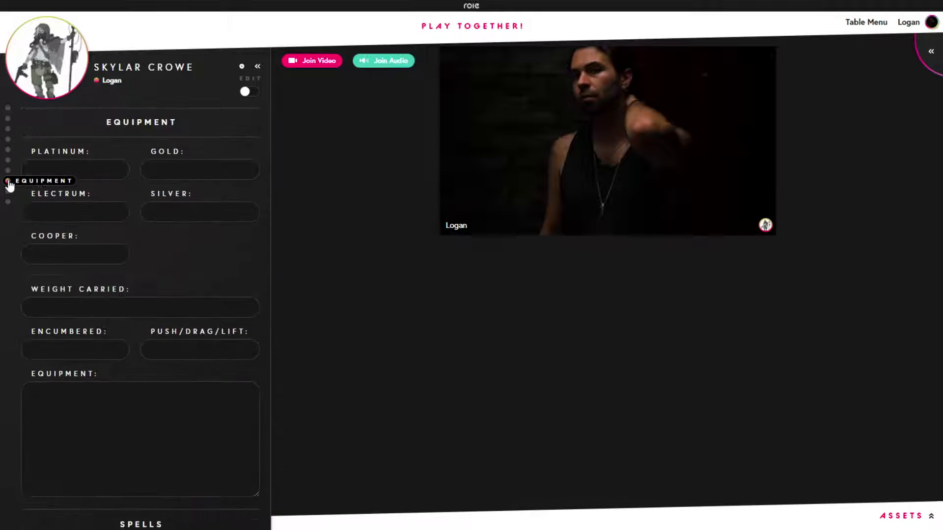
pyautogui.click(858, 27)
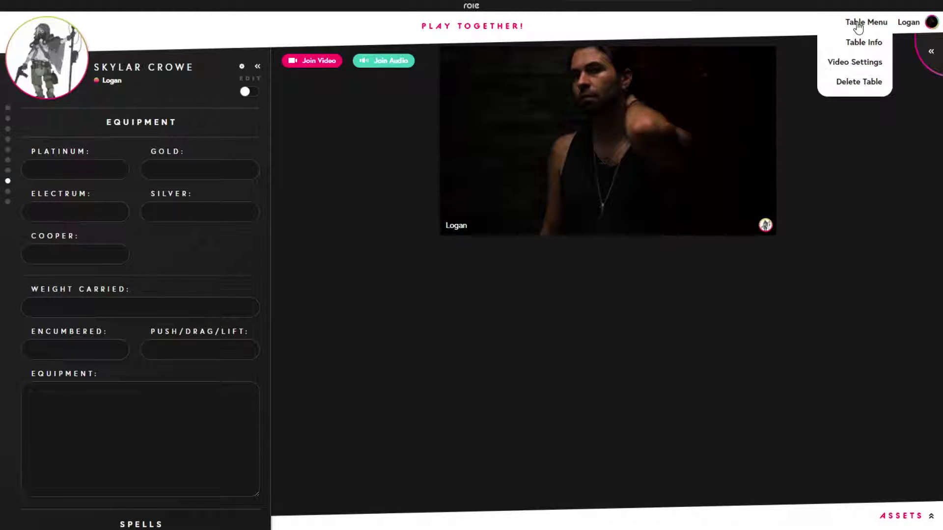
# - Return to the overview, look through the sheets and assets, and open the "Lancer Test" table
pyautogui.click(908, 23)
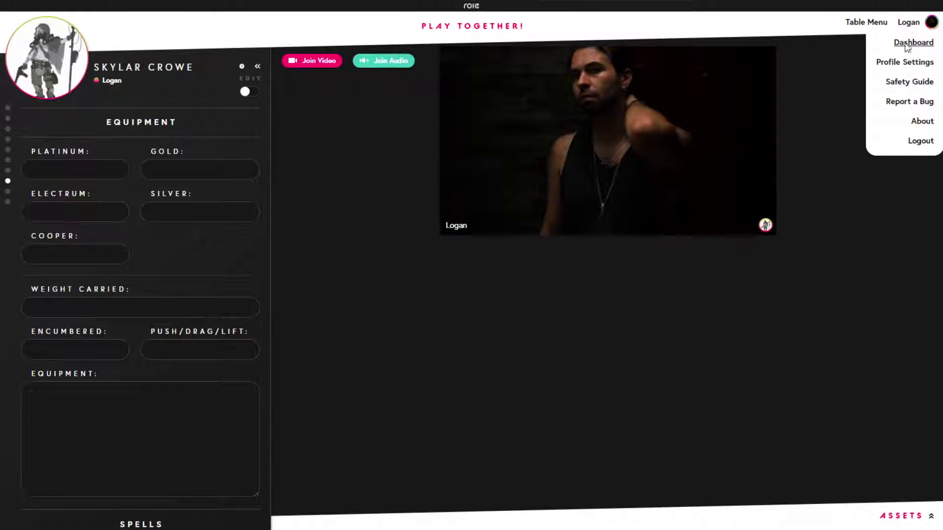
pyautogui.click(907, 42)
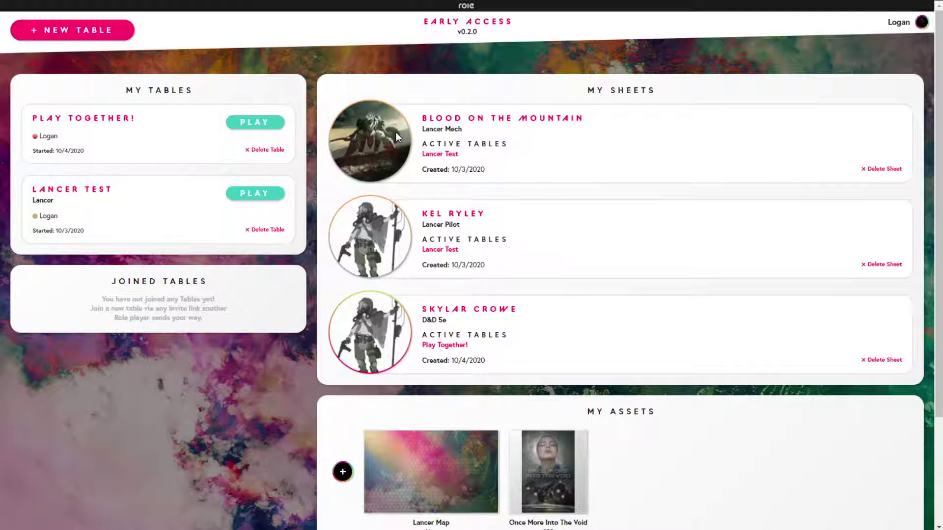
pyautogui.scroll(-3, 669, 268)
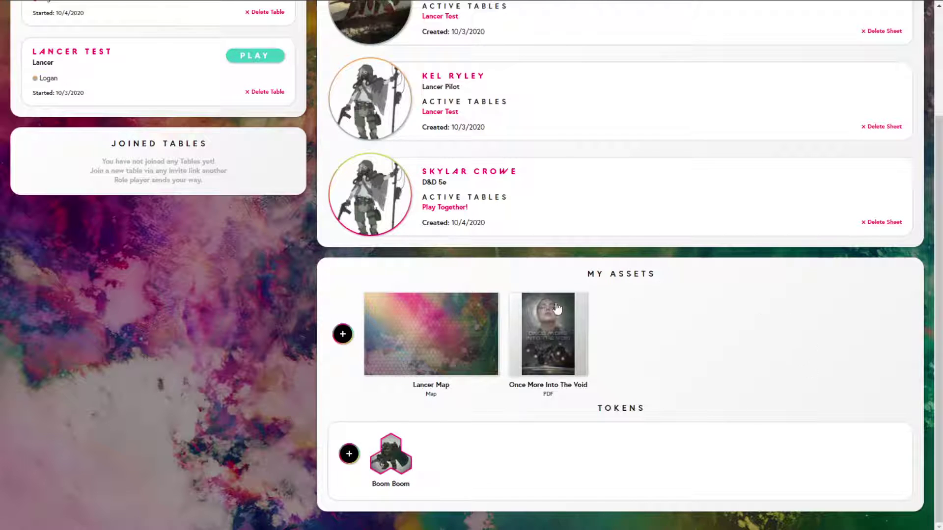
pyautogui.scroll(3, 726, 372)
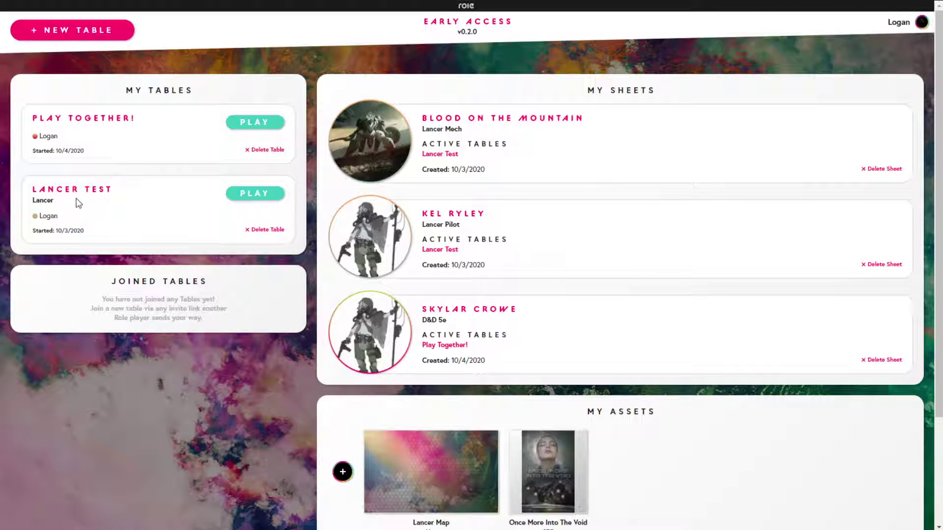
pyautogui.click(232, 194)
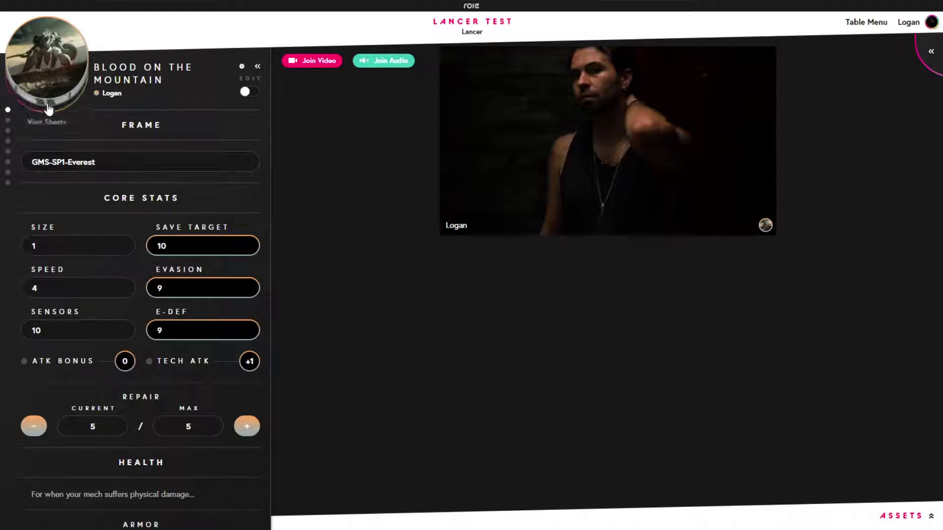
# - Switch to the Kel Ryley sheet and look through its sections down to the weapons and gear
pyautogui.click(48, 73)
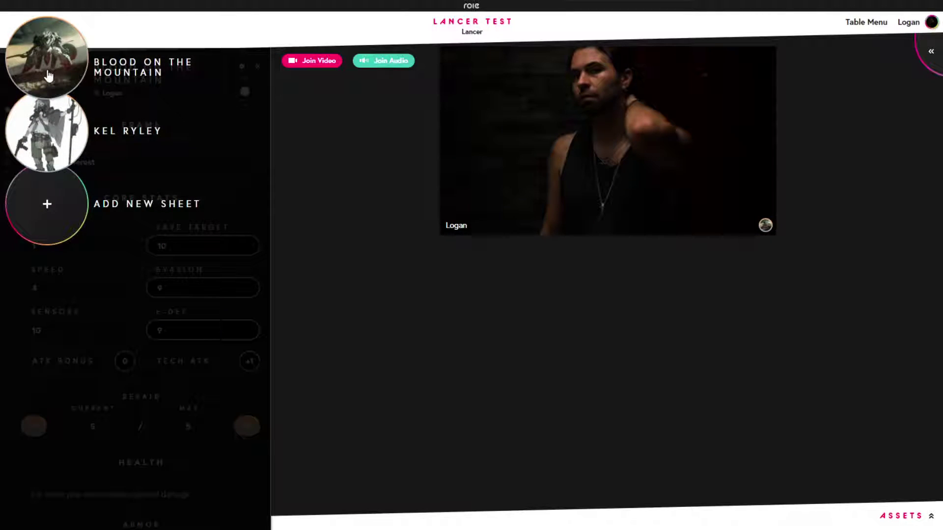
pyautogui.click(50, 136)
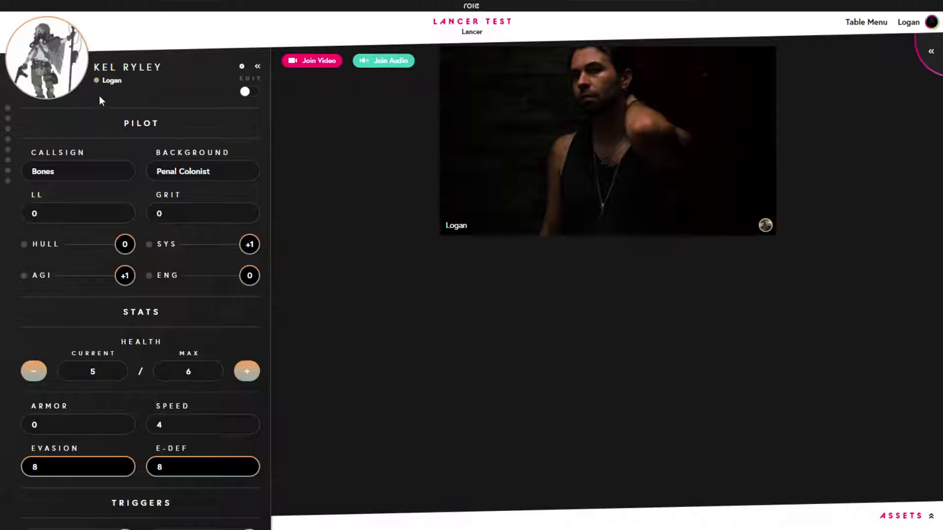
pyautogui.scroll(-15, 104, 253)
pyautogui.scroll(-20, 105, 253)
pyautogui.scroll(-20, 106, 253)
pyautogui.scroll(-20, 106, 253)
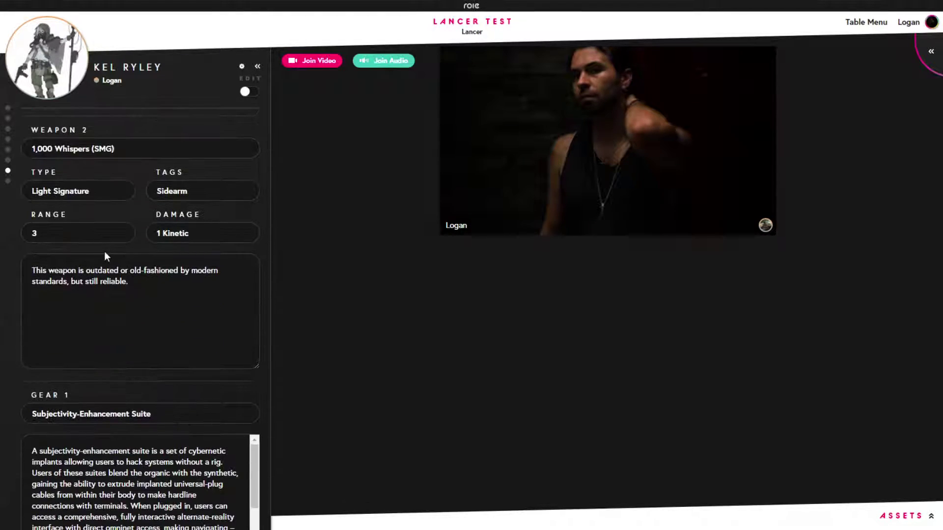
# - View the Frame Traits and Systems sections of the Blood on the Mountain sheet, and return to the Kel Ryley sheet
pyautogui.click(64, 69)
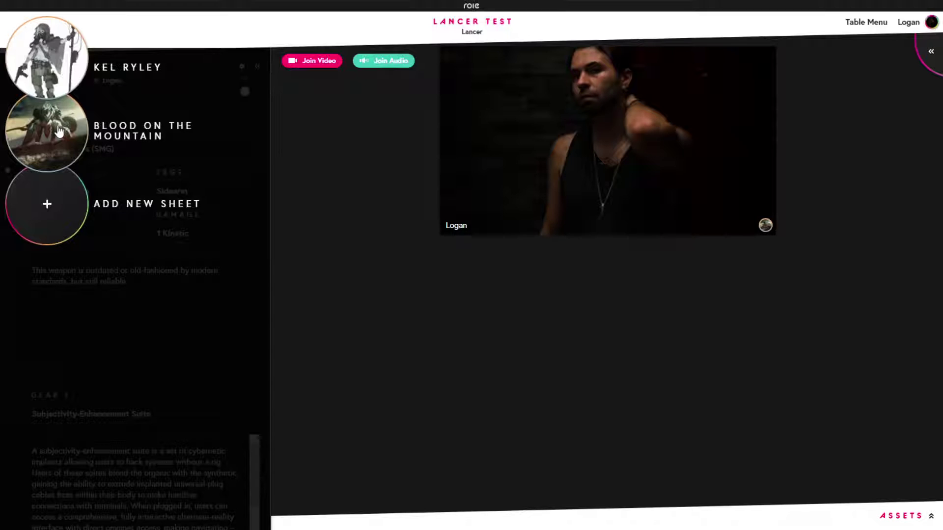
pyautogui.click(59, 131)
pyautogui.click(8, 111)
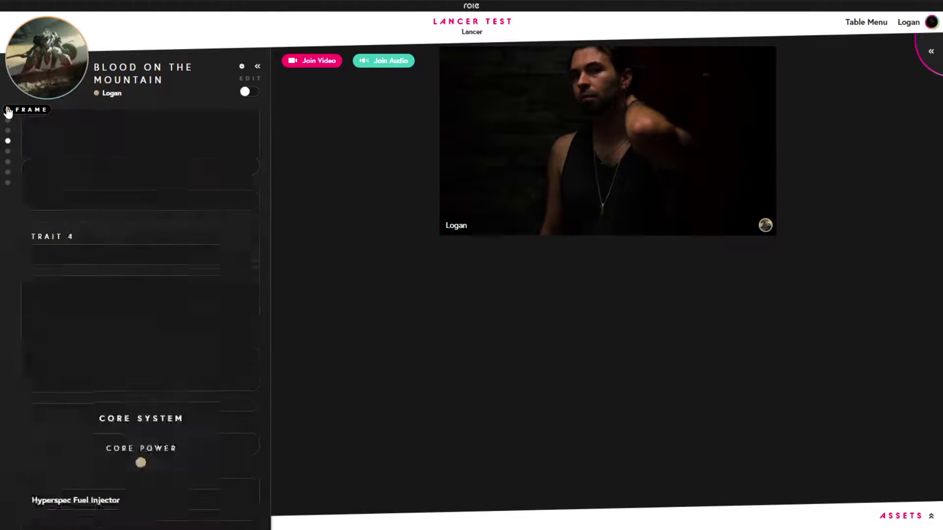
pyautogui.click(8, 142)
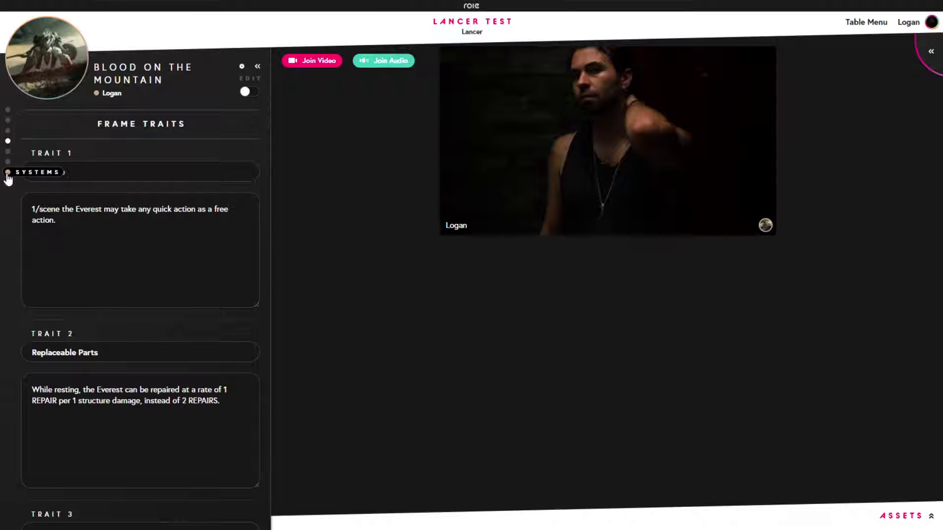
pyautogui.click(7, 173)
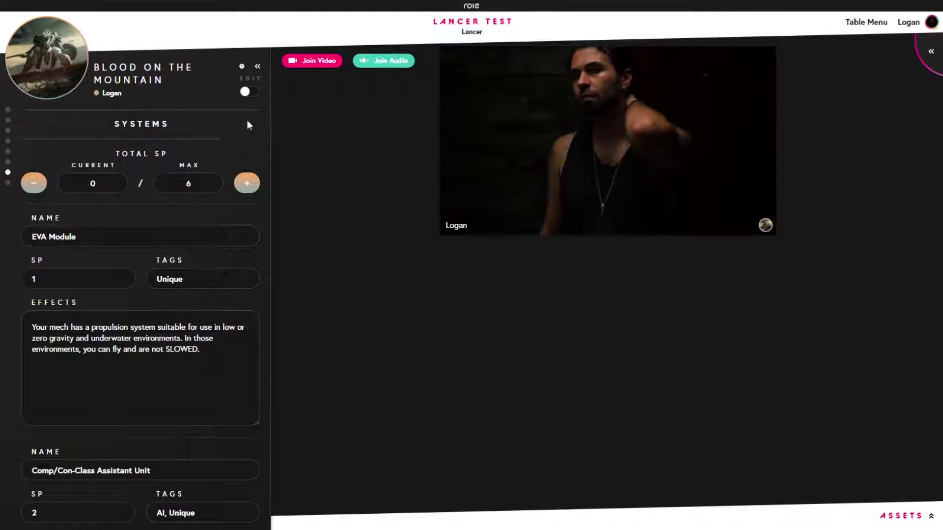
pyautogui.click(58, 70)
pyautogui.click(58, 136)
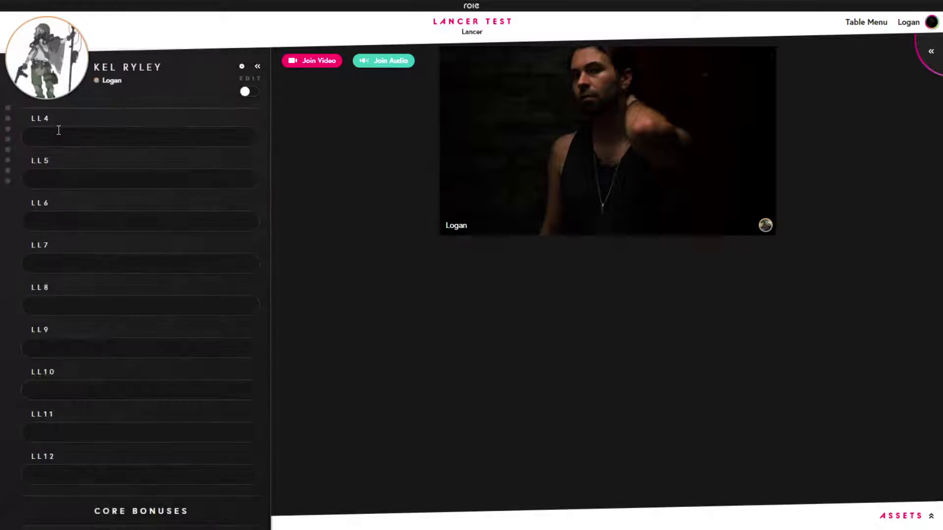
# - Add a new sheet named "Battle Info" to the table from the blank Notes template
pyautogui.click(54, 53)
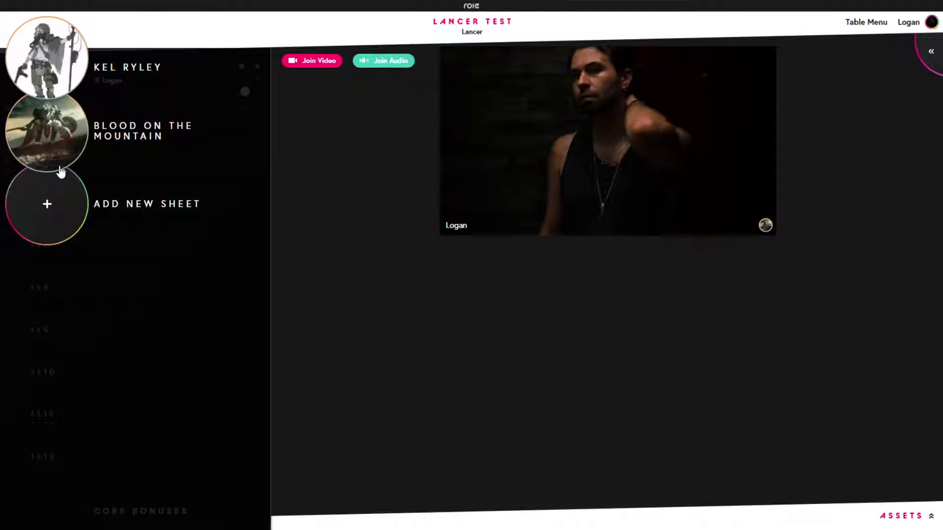
pyautogui.click(47, 204)
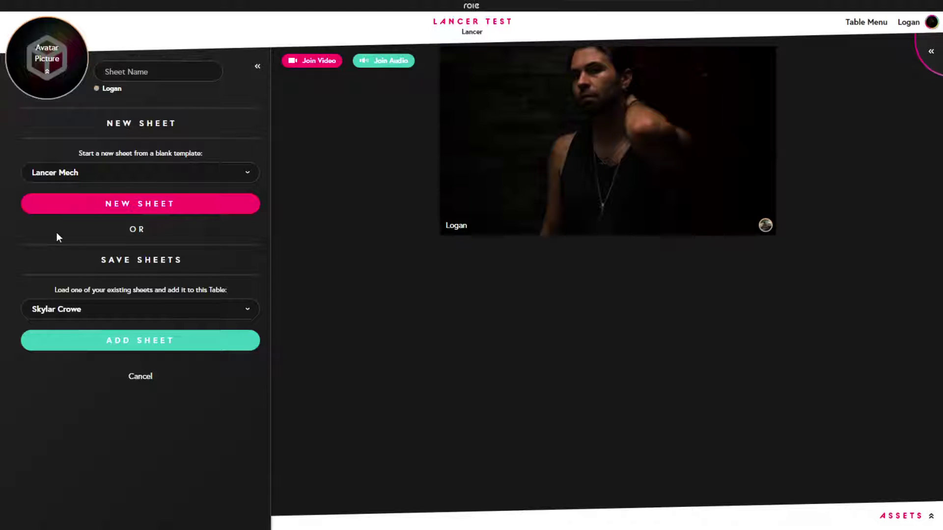
pyautogui.press('n')
pyautogui.click(135, 70)
pyautogui.write('Battle I')
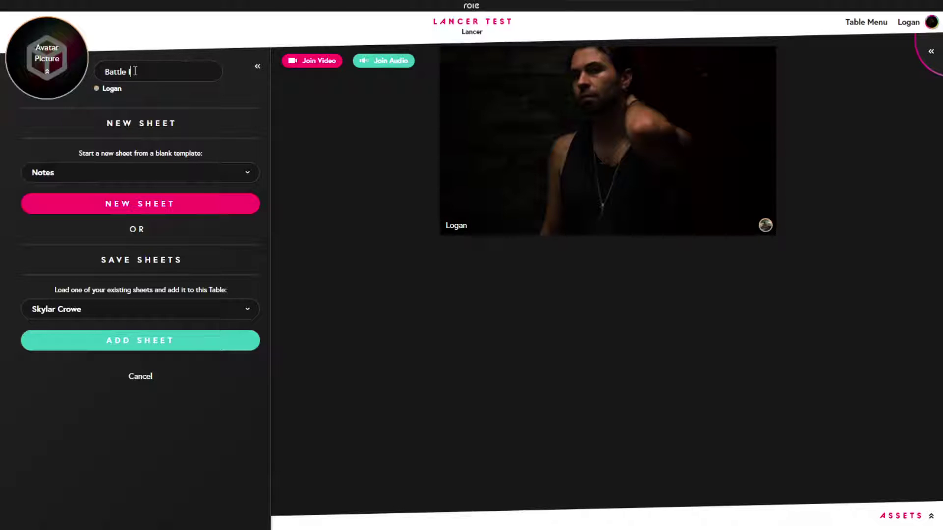
pyautogui.write('nto')
pyautogui.click(154, 204)
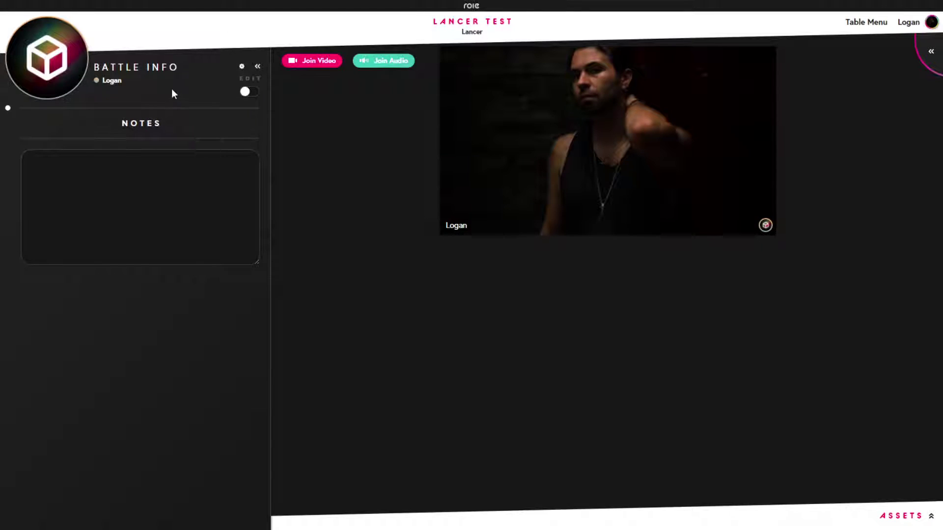
# - Look at the notes field of Battle Info, and switch through the Blood on the Mountain and Kel Ryley sheets
pyautogui.click(132, 209)
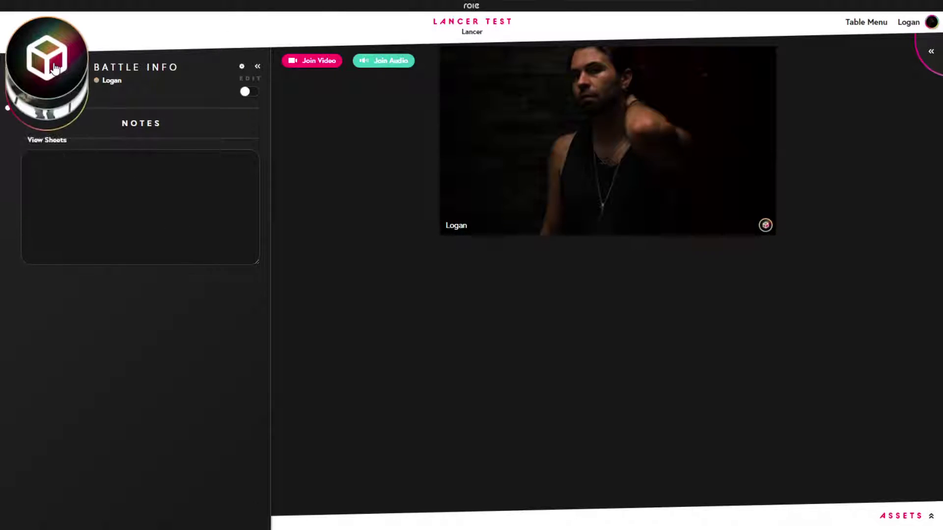
pyautogui.click(79, 62)
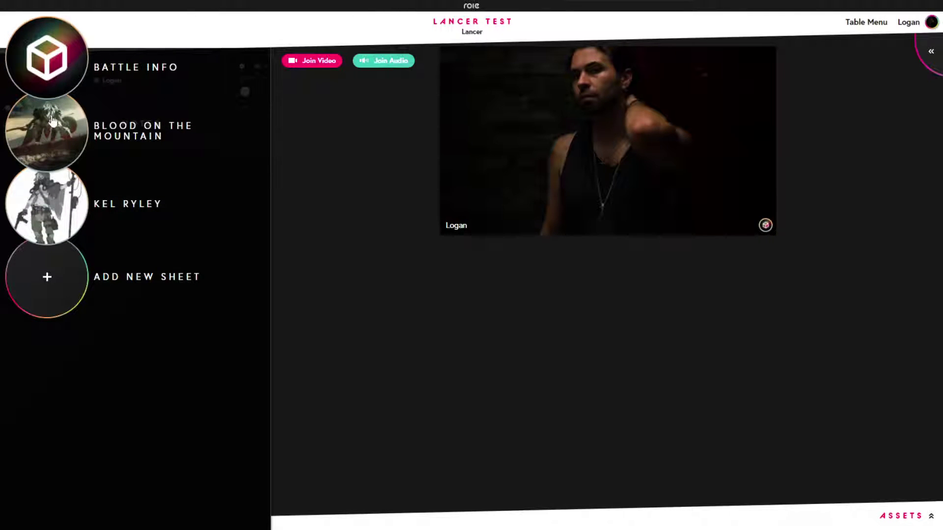
pyautogui.click(55, 112)
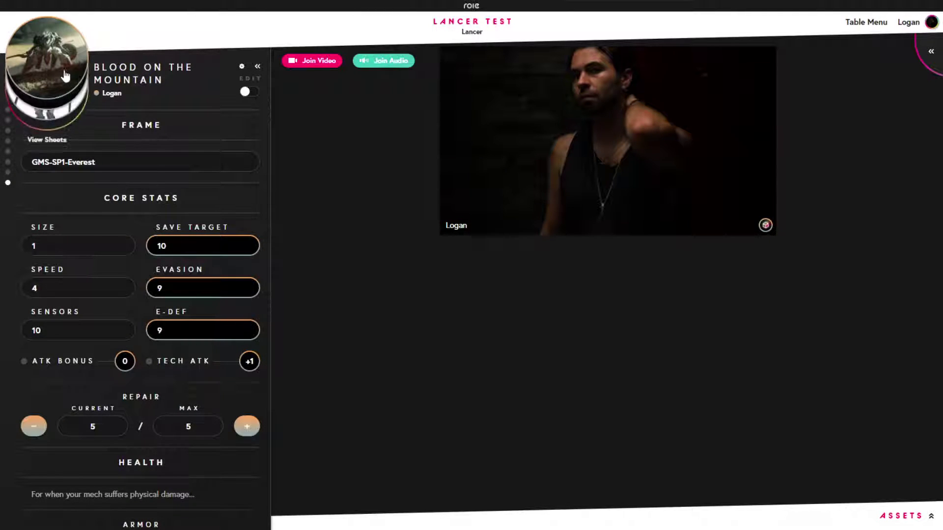
pyautogui.click(69, 78)
pyautogui.click(66, 207)
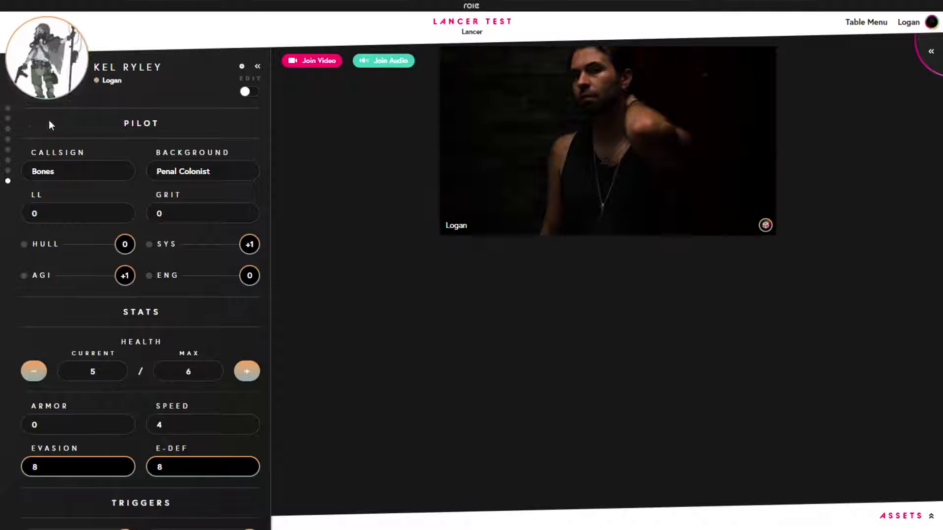
# - Show the options for adding a new or saved sheet to the table, and return to the overview
pyautogui.click(47, 83)
pyautogui.click(48, 284)
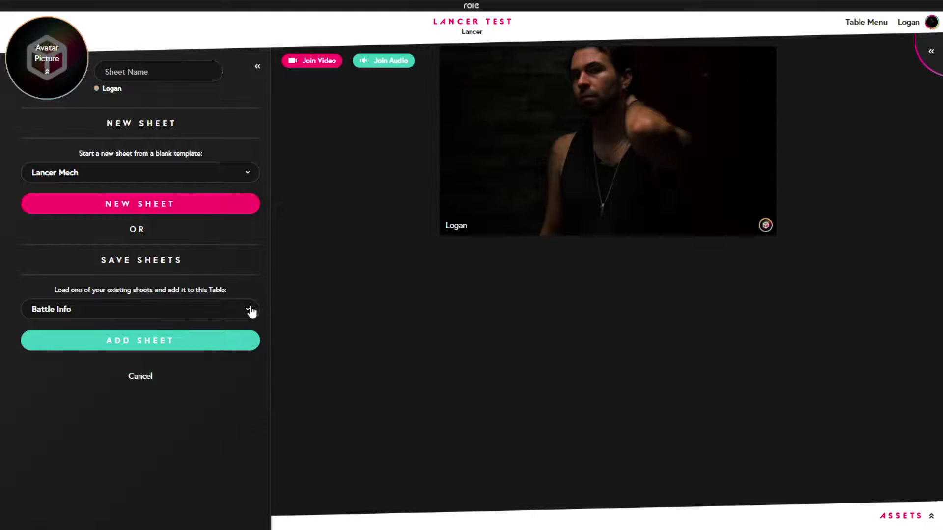
pyautogui.click(908, 23)
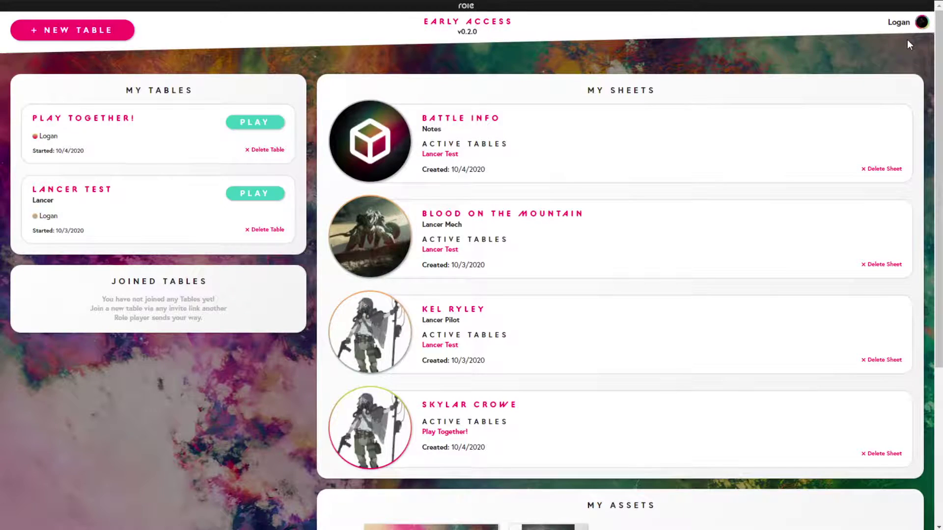
pyautogui.click(908, 44)
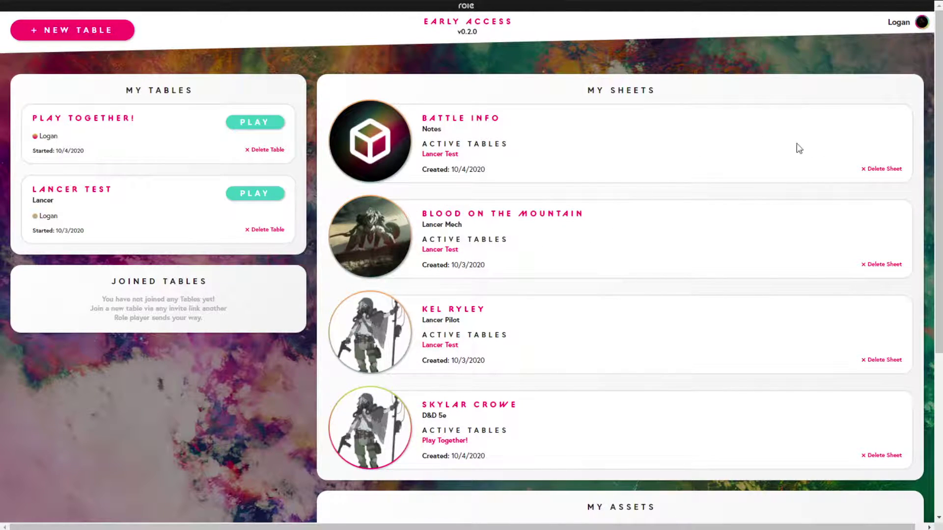
# - Delete the Battle Info sheet permanently from the account
pyautogui.click(871, 169)
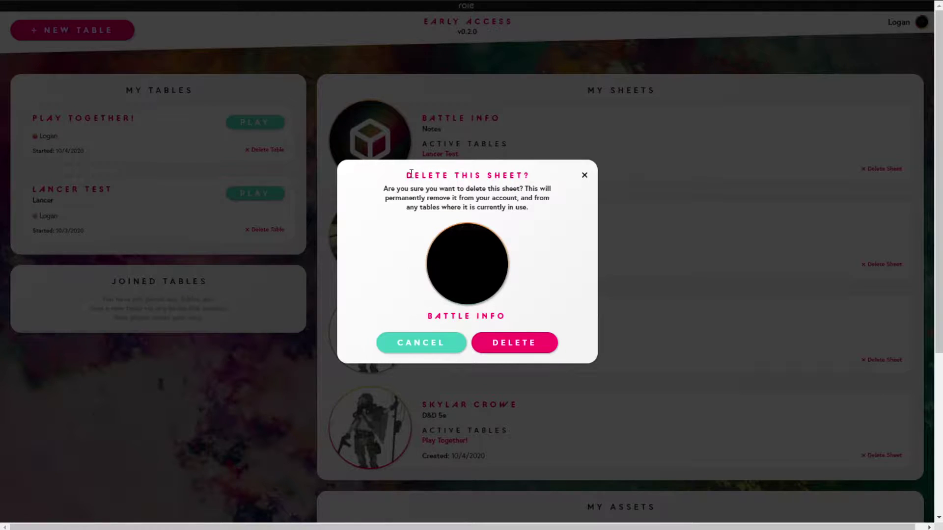
pyautogui.click(530, 353)
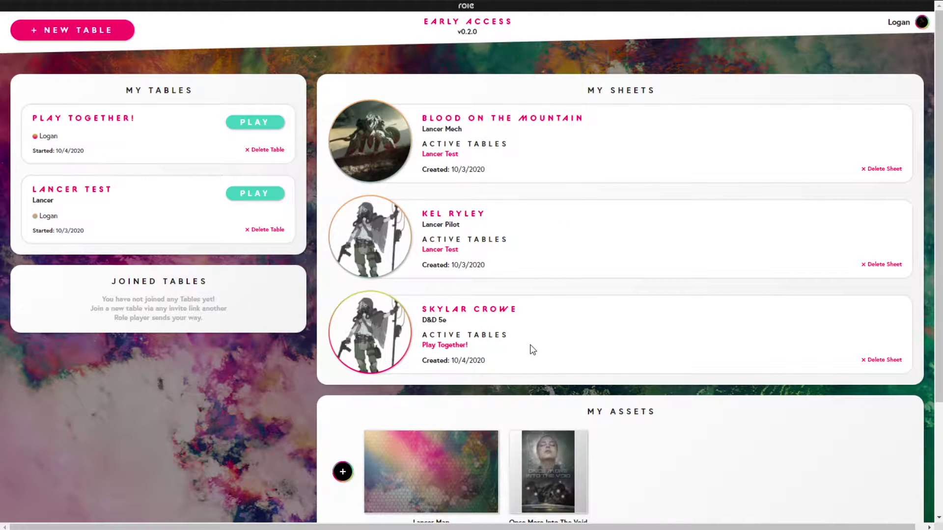
# - Delete the Lancer Map asset permanently, and return to the list of sheets
pyautogui.scroll(-3, 526, 299)
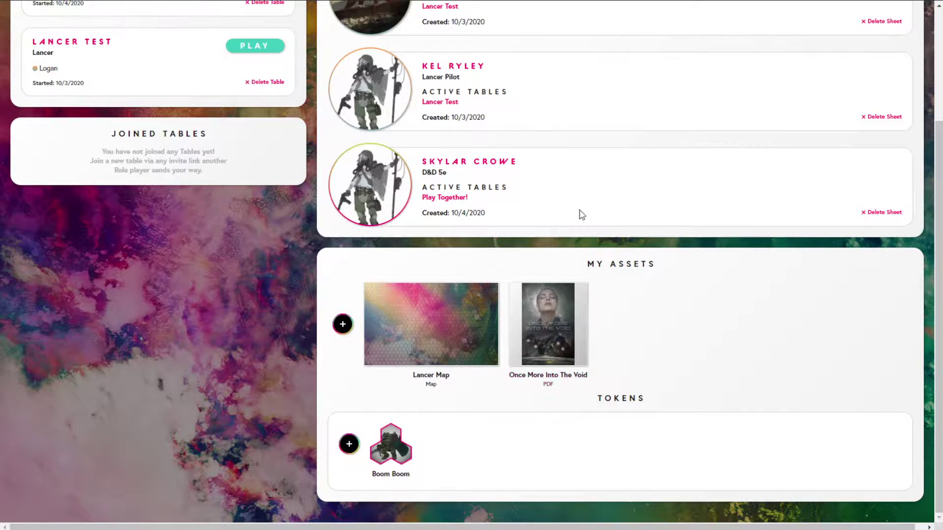
pyautogui.rightClick(431, 344)
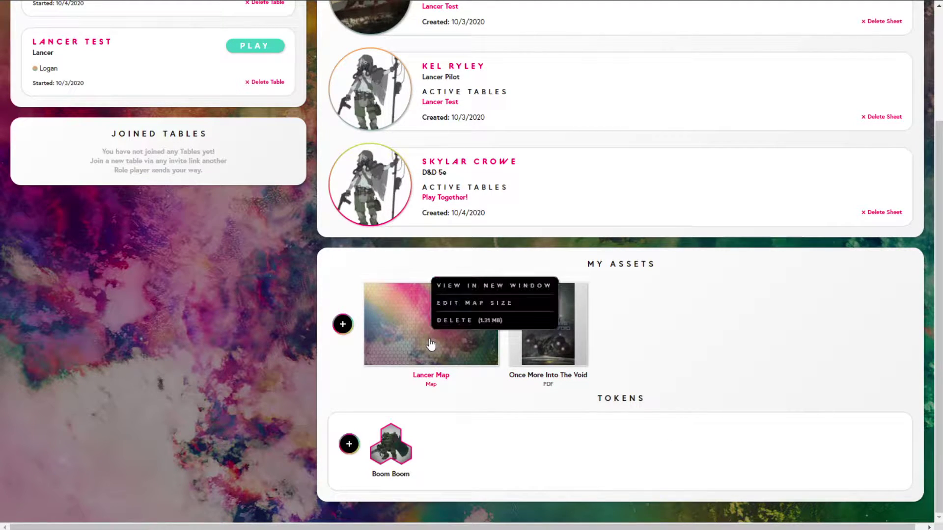
pyautogui.click(454, 322)
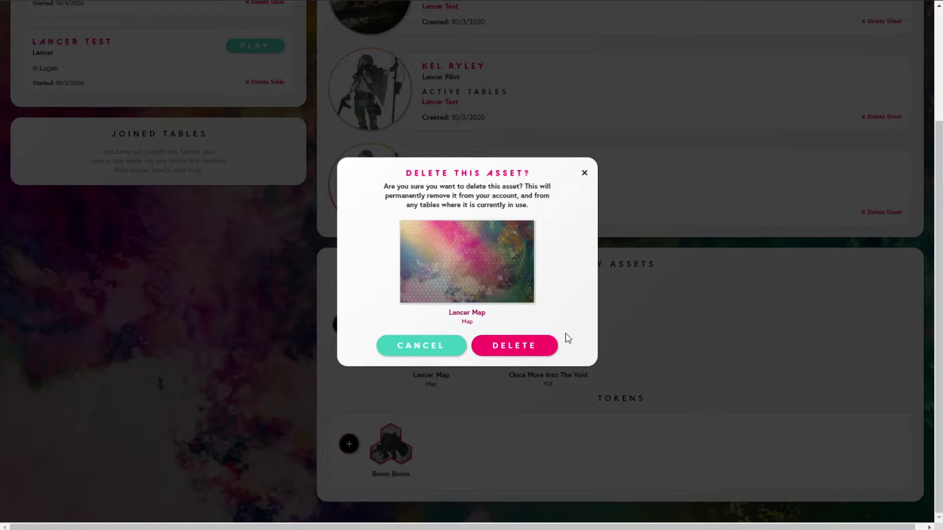
pyautogui.click(514, 349)
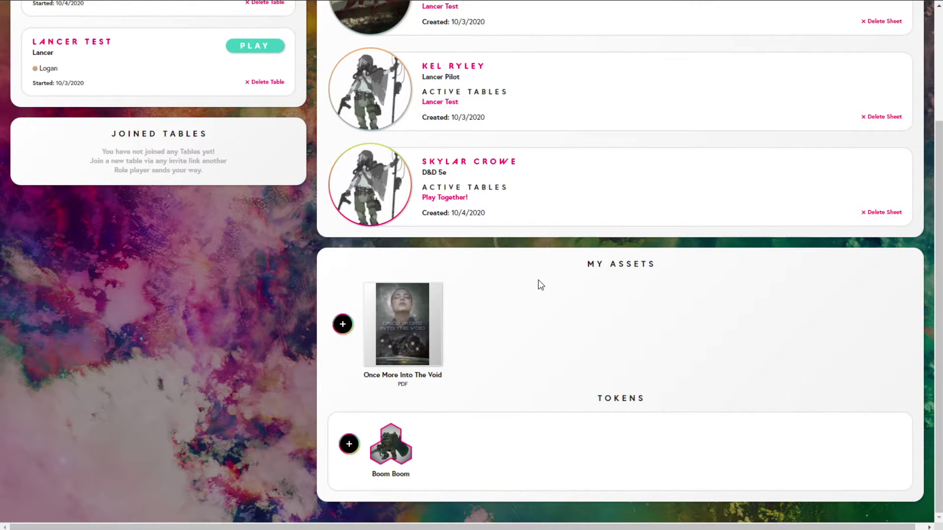
pyautogui.scroll(3, 540, 295)
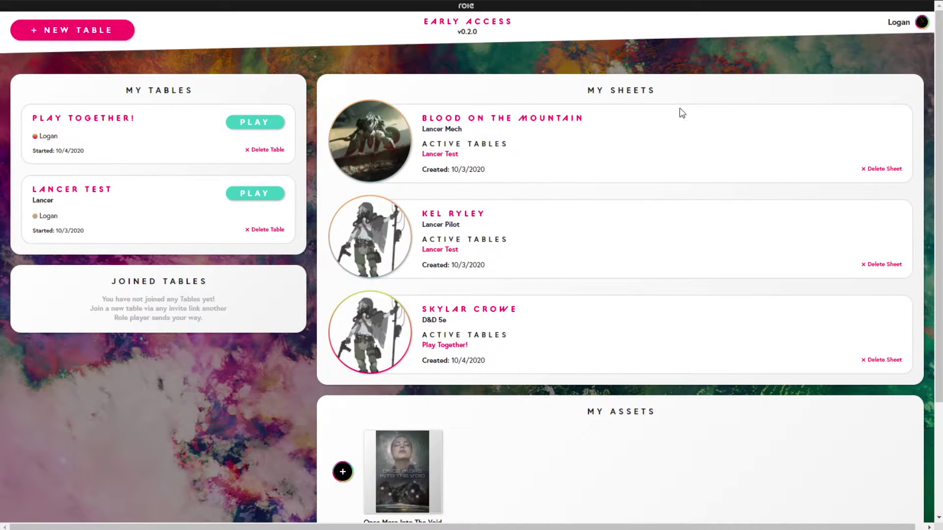